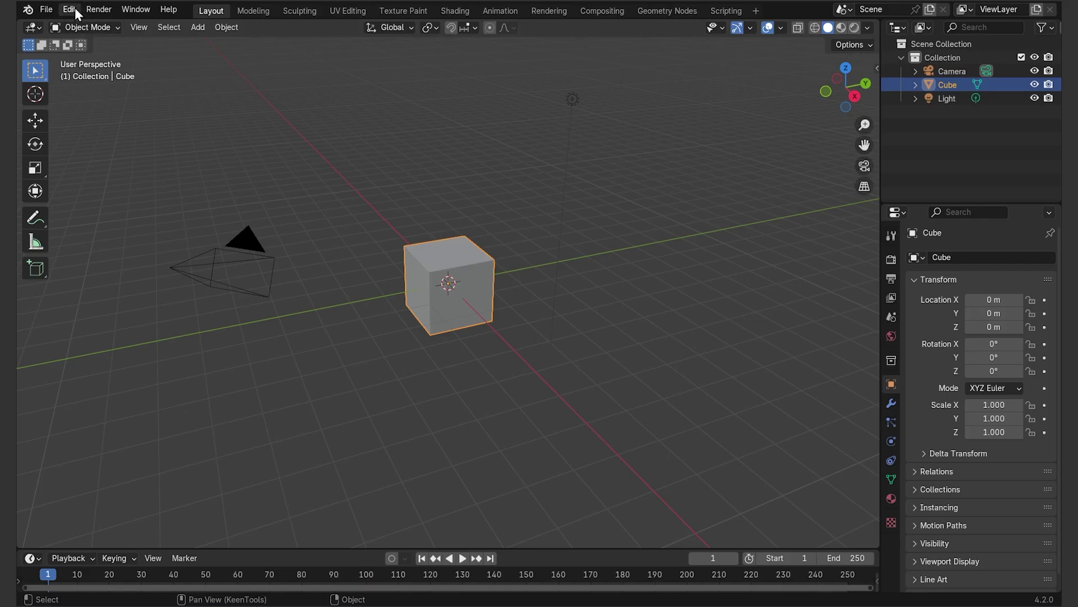
# Open the add-on preferences and examine the option to install from disk and the KeenTools extension's FaceTracker (Beta) entry.
pyautogui.click(69, 10)
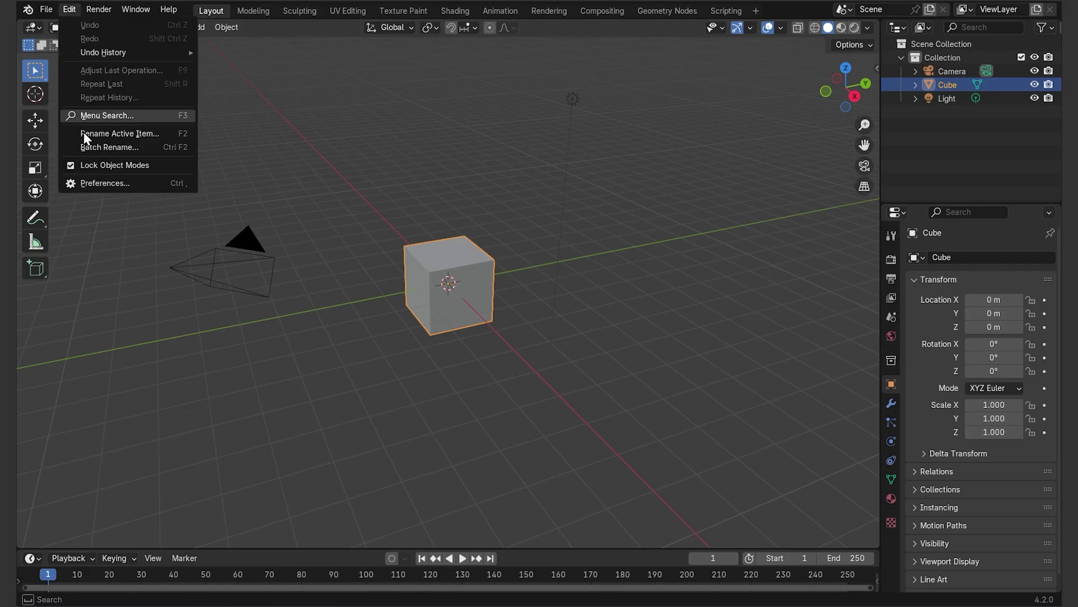
pyautogui.click(98, 183)
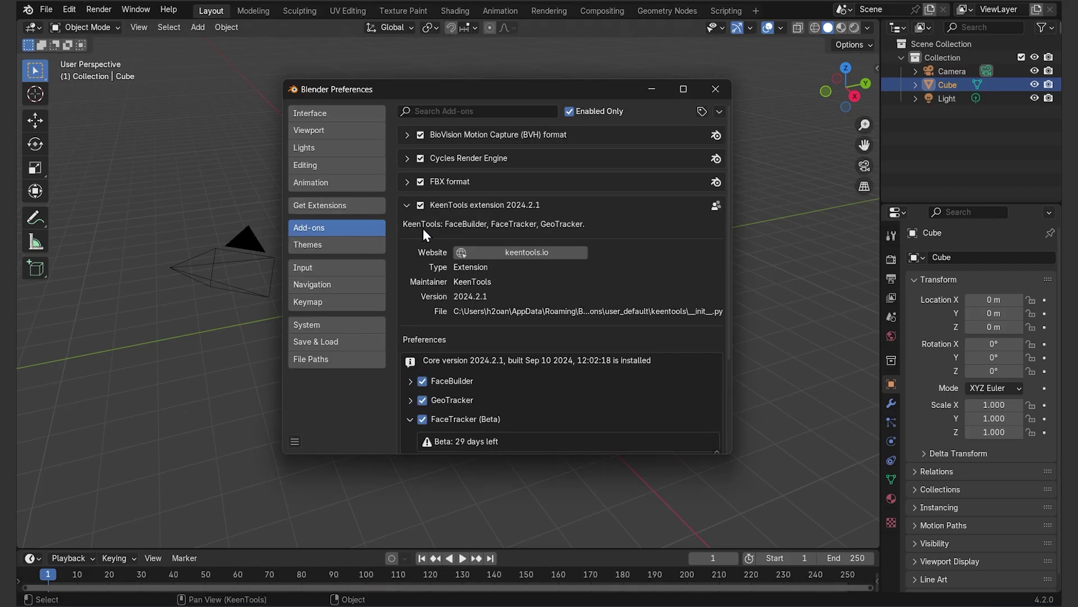
pyautogui.click(720, 110)
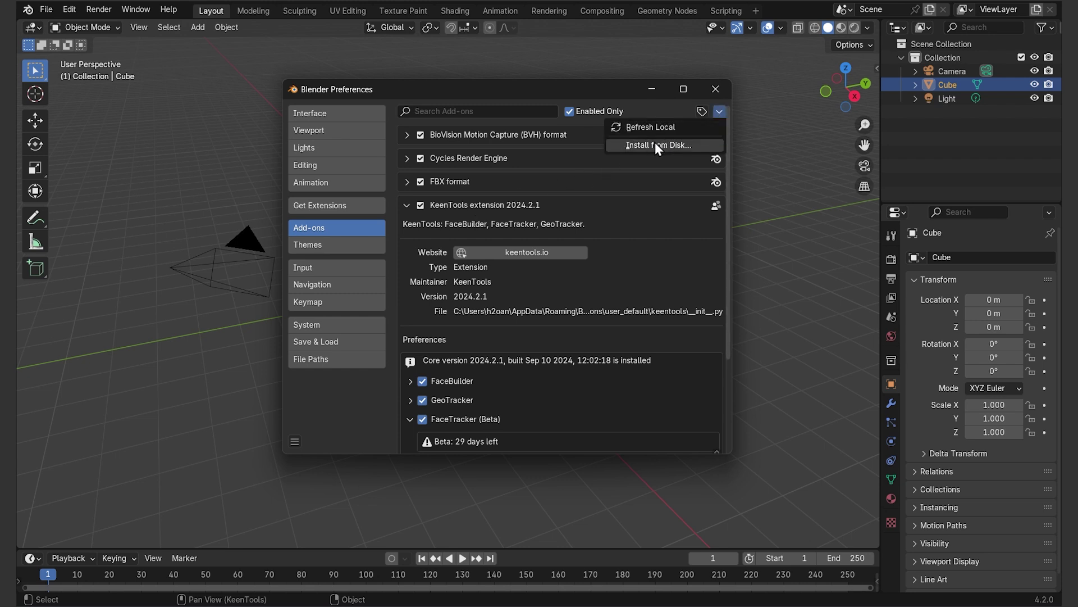
pyautogui.scroll(-5, 434, 337)
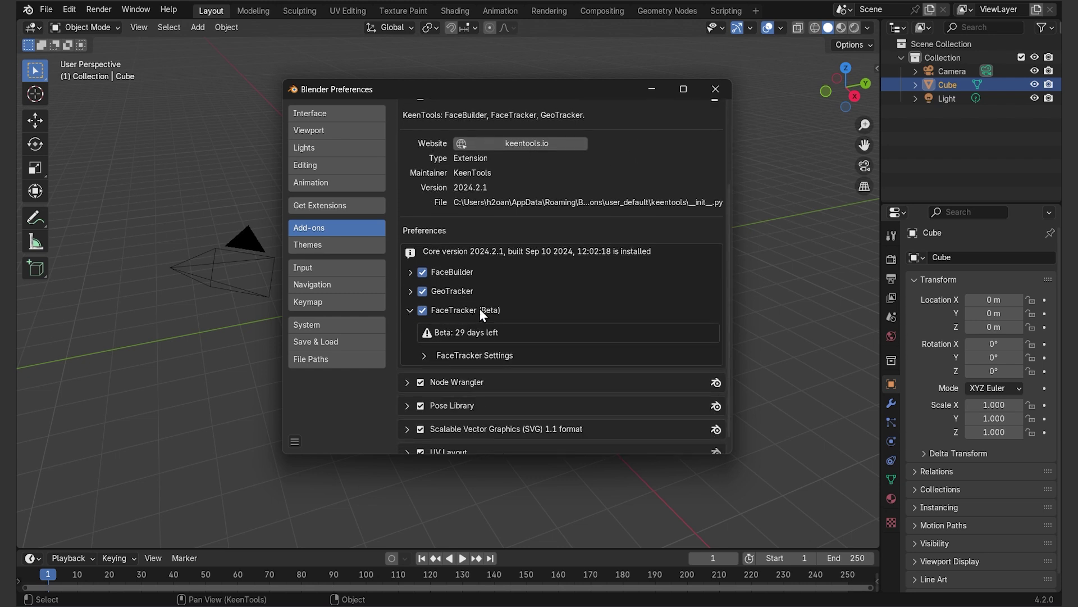
pyautogui.click(715, 89)
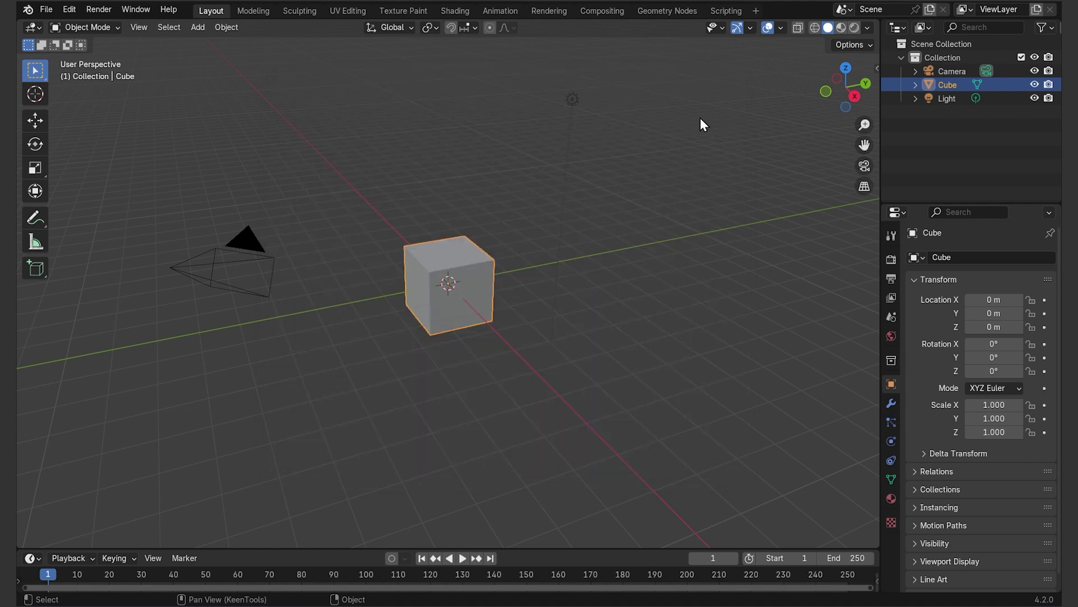
# Show the FaceTracker tools in the viewport sidebar and create a new FaceTracker.
pyautogui.press('n')
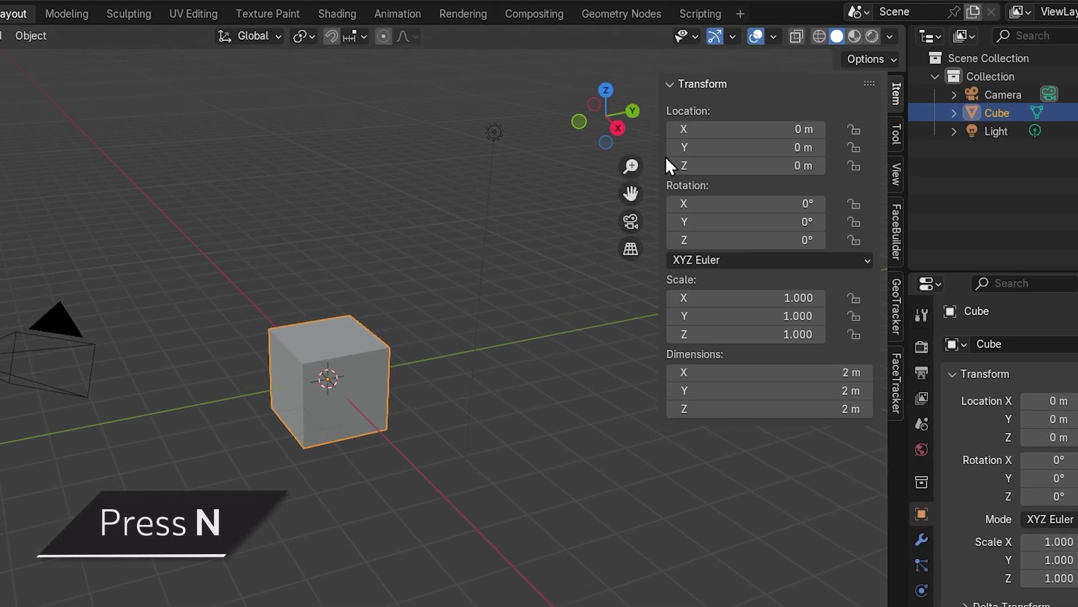
pyautogui.click(894, 375)
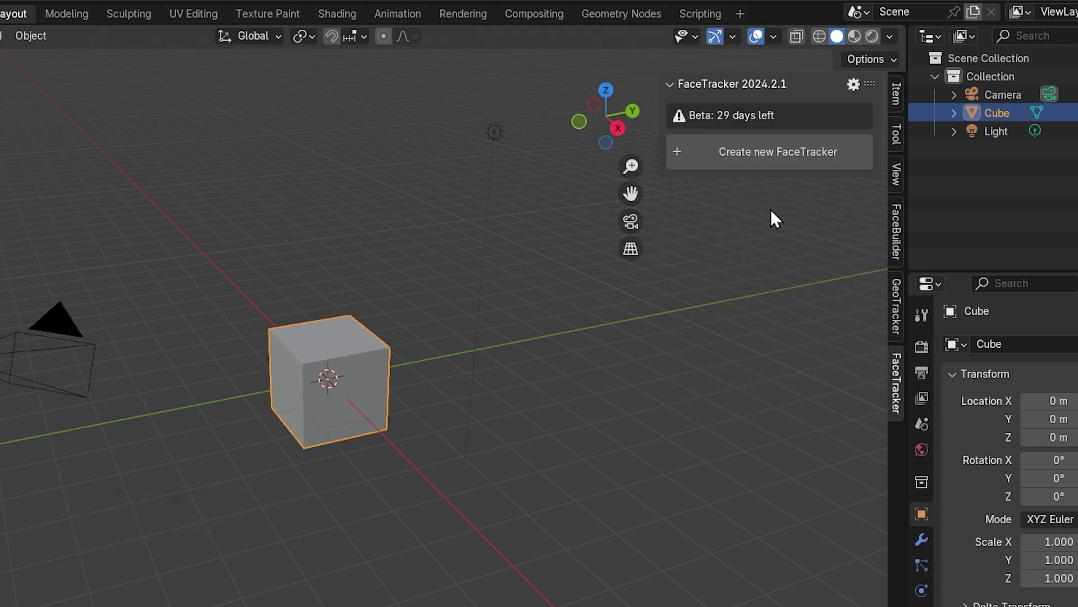
pyautogui.click(751, 154)
# Load the Singer_Full_HD_25_fps.mp4 clip into the FaceTracker and analyse it with an analysis cache file.
pyautogui.click(748, 224)
pyautogui.click(330, 239)
pyautogui.doubleClick(382, 153)
pyautogui.click(770, 347)
pyautogui.click(685, 380)
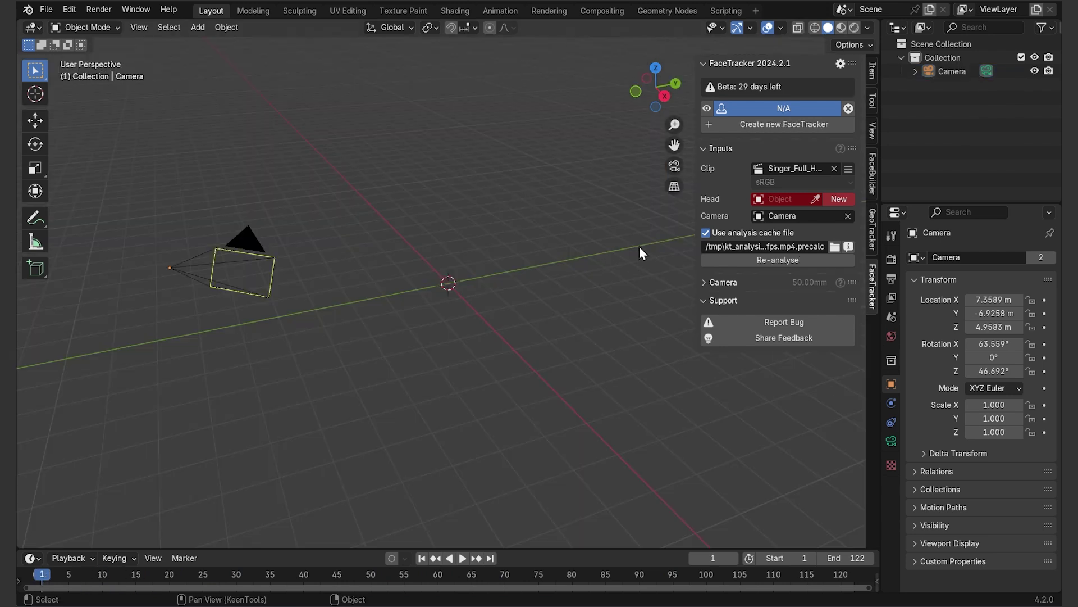
# Create a new head for the tracker and take a snapshot of the clip at frame 52.
pyautogui.click(838, 198)
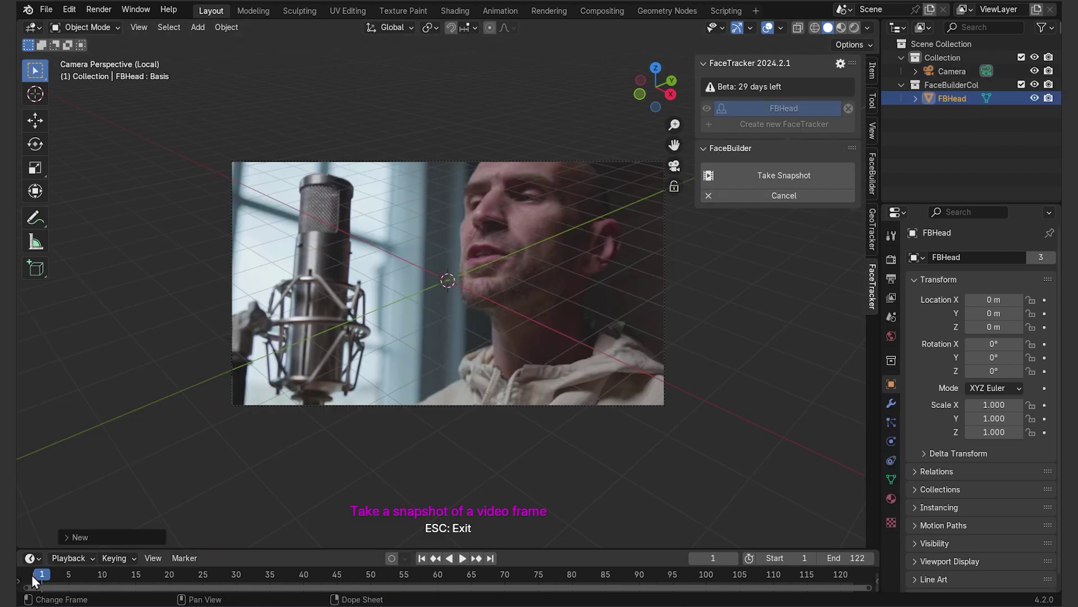
pyautogui.press('space')
pyautogui.moveTo(336, 564); pyautogui.dragTo(387, 550)
pyautogui.click(769, 179)
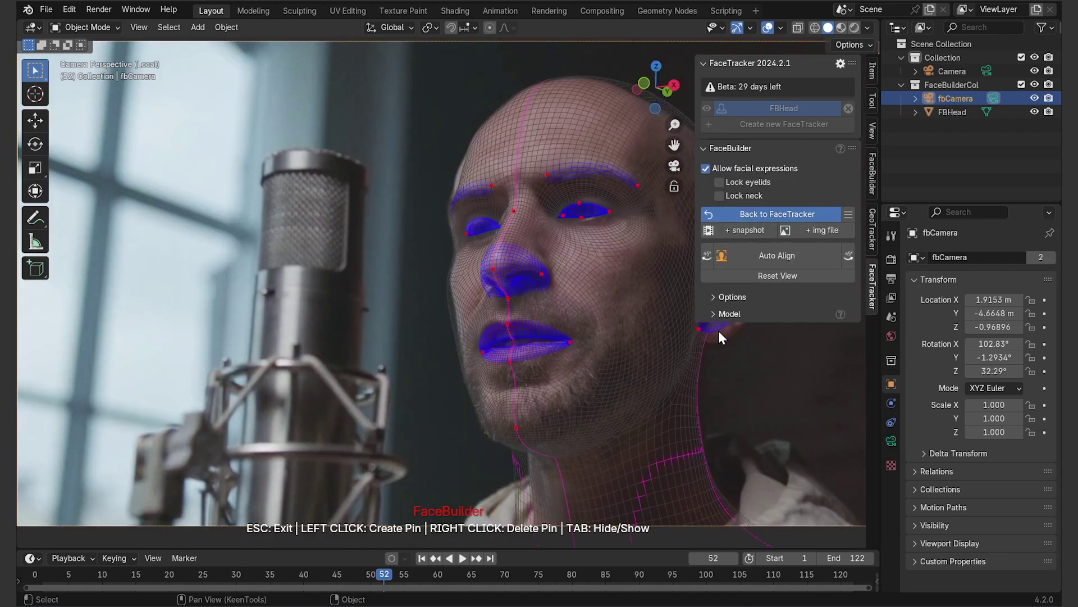
# Exclude the NeckLower and NeckUpper parts from the head model.
pyautogui.click(714, 314)
pyautogui.click(707, 392)
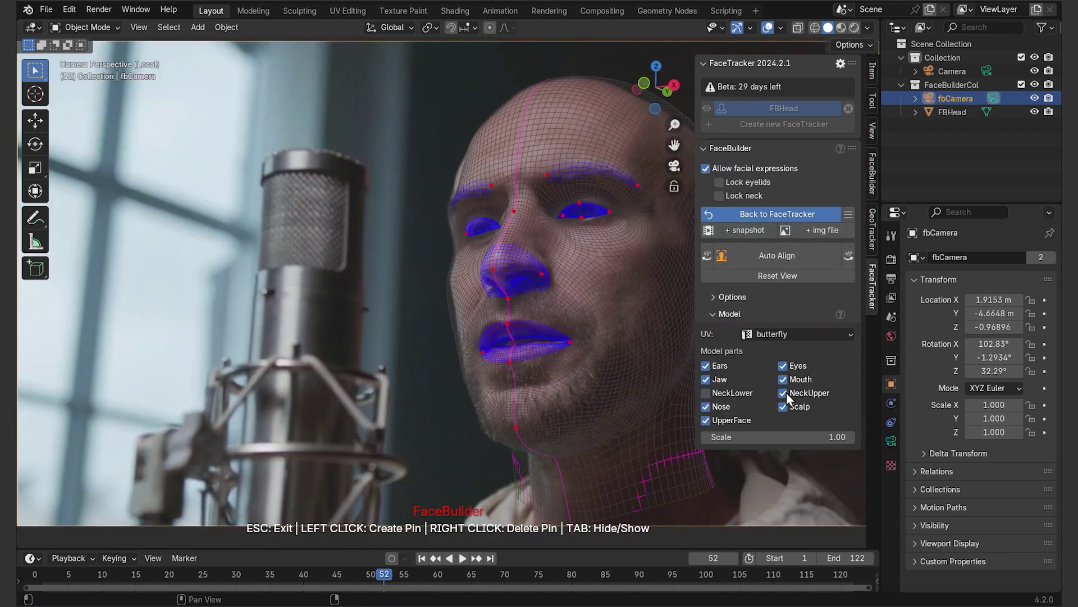
pyautogui.click(785, 393)
pyautogui.click(714, 314)
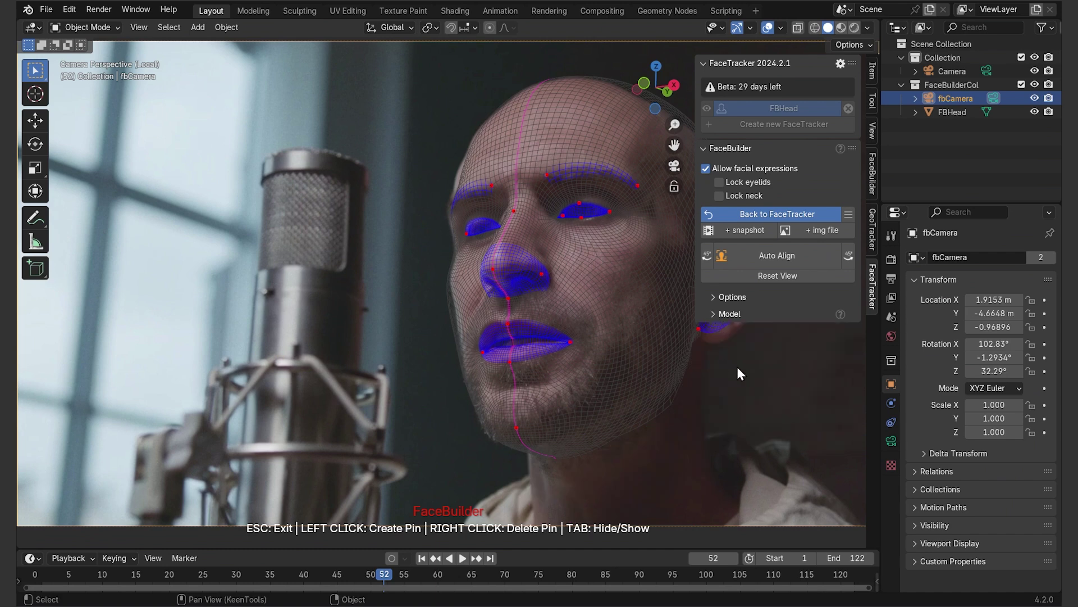
# Fit the head mesh's ear to the singer's ear on frame 52 by moving its pins and pinning the outer rim.
pyautogui.moveTo(737, 367); pyautogui.dragTo(612, 378, button='middle')
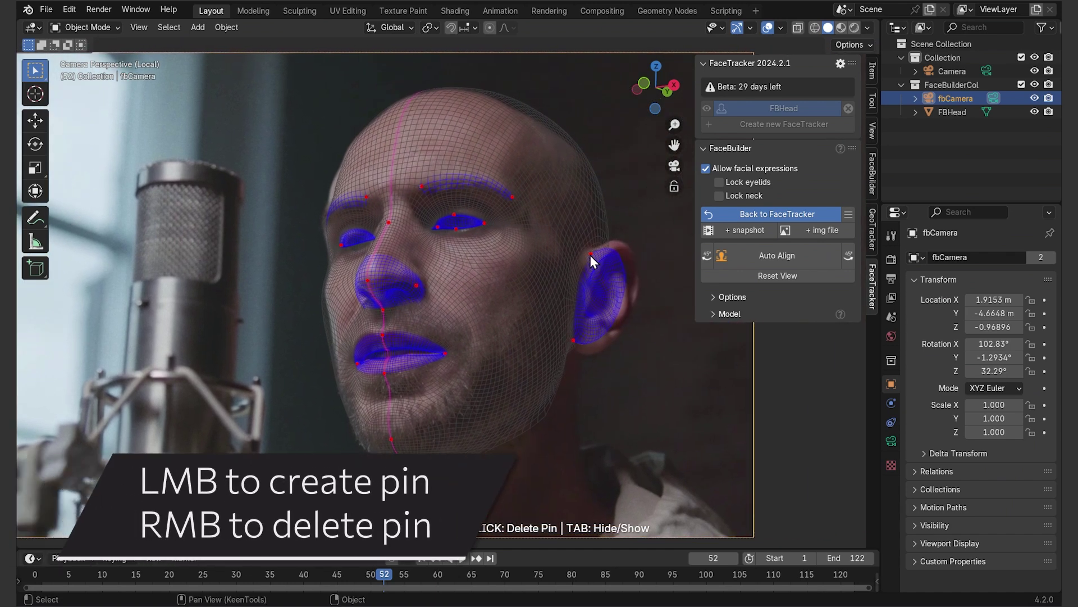
pyautogui.moveTo(590, 255); pyautogui.dragTo(598, 247)
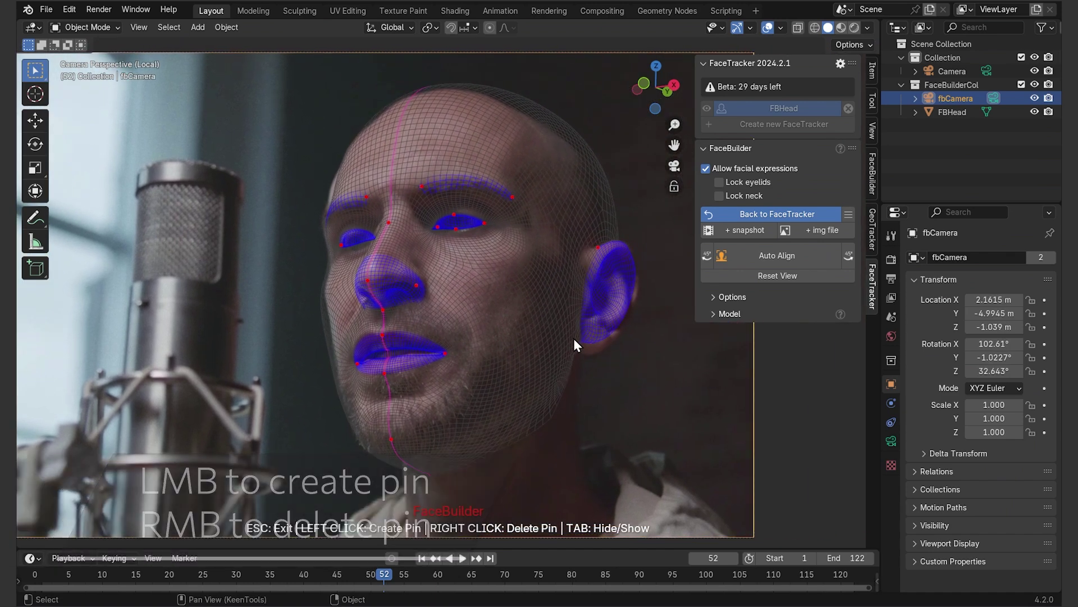
pyautogui.moveTo(574, 338); pyautogui.dragTo(592, 345)
pyautogui.moveTo(629, 293); pyautogui.dragTo(632, 261)
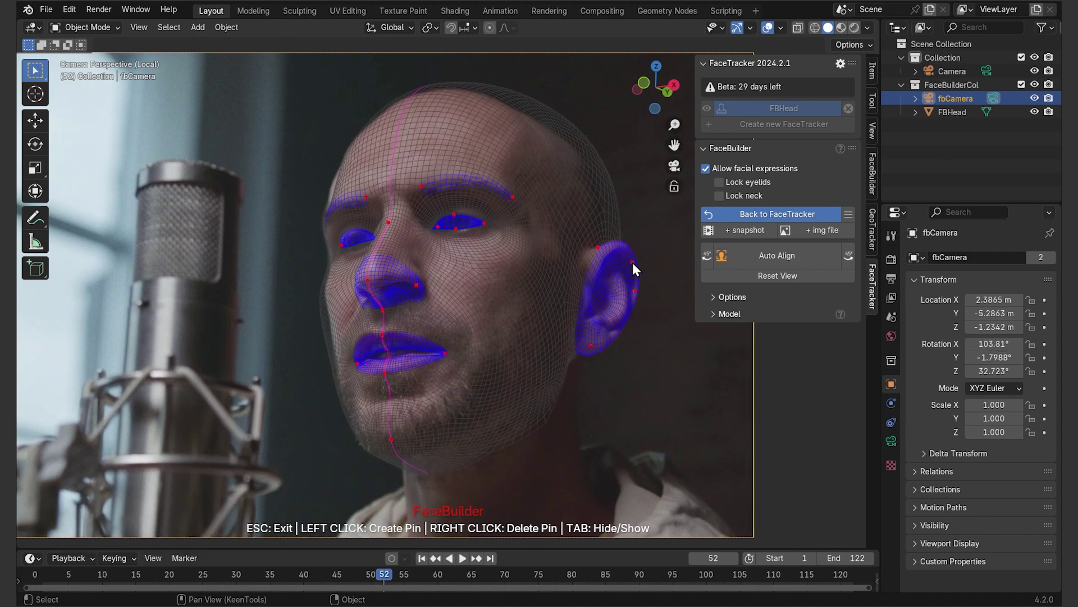
# Delete the pins at the nose's tip and base, and refine the lip shape on frame 52 with additional pins.
pyautogui.rightClick(385, 310)
pyautogui.rightClick(368, 280)
pyautogui.scroll(3, 405, 383)
pyautogui.moveTo(365, 312); pyautogui.dragTo(353, 298)
pyautogui.click(368, 340)
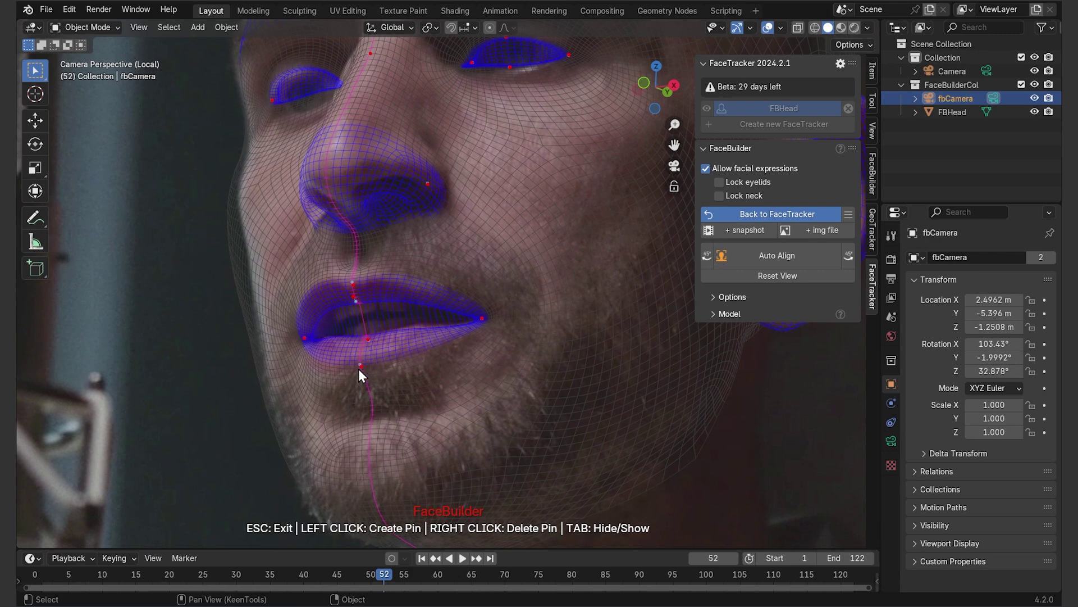
pyautogui.click(435, 326)
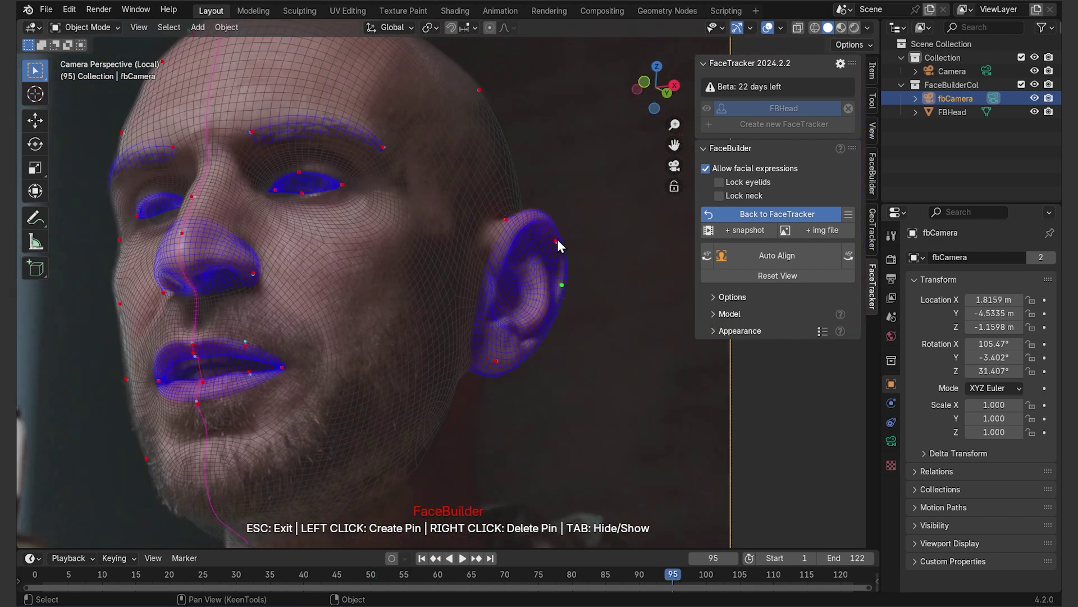
pyautogui.scroll(-5, 415, 290)
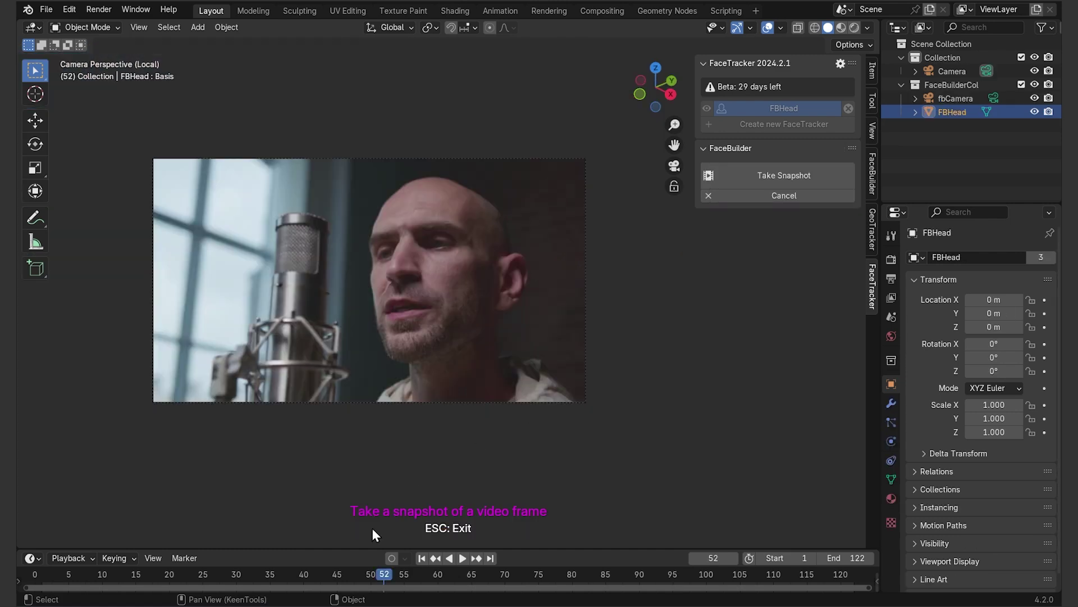
# Take a second snapshot of the clip at frame 95 and auto-align the head mesh to the face.
pyautogui.press('space')
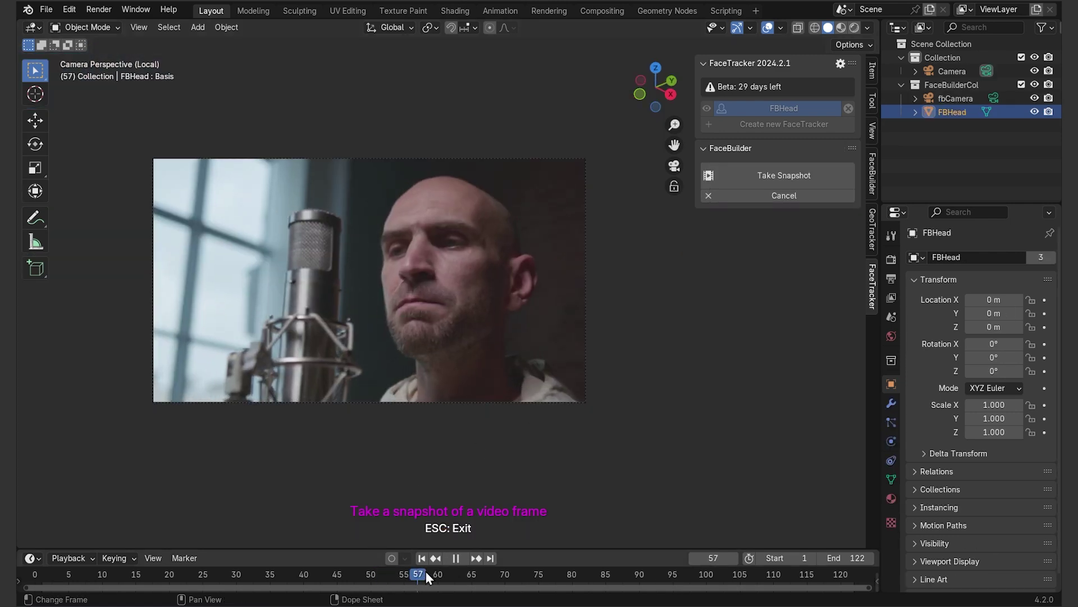
pyautogui.moveTo(434, 577); pyautogui.dragTo(672, 575)
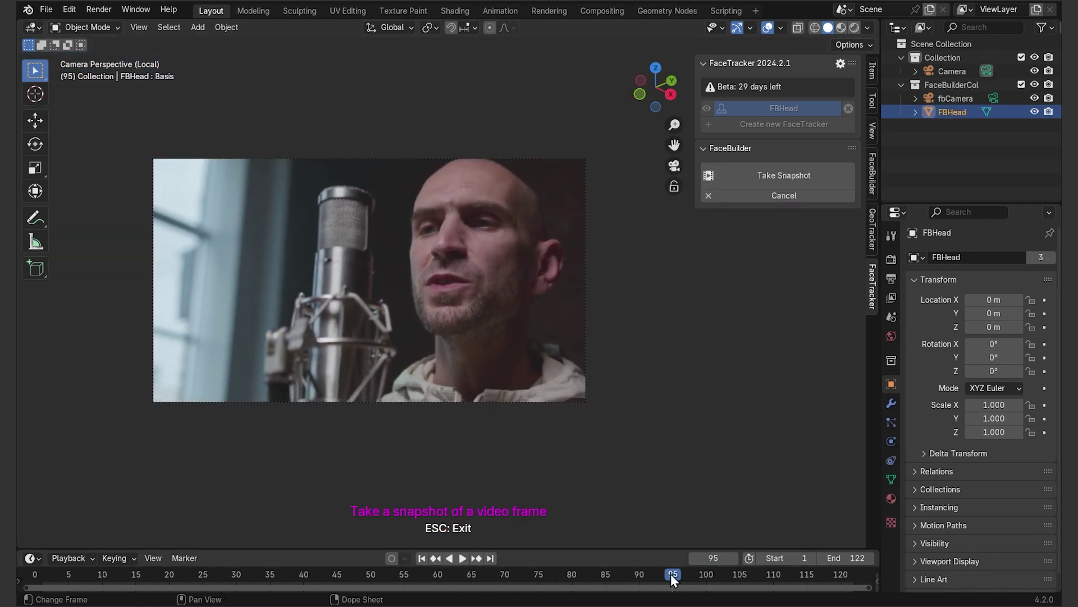
pyautogui.click(673, 299)
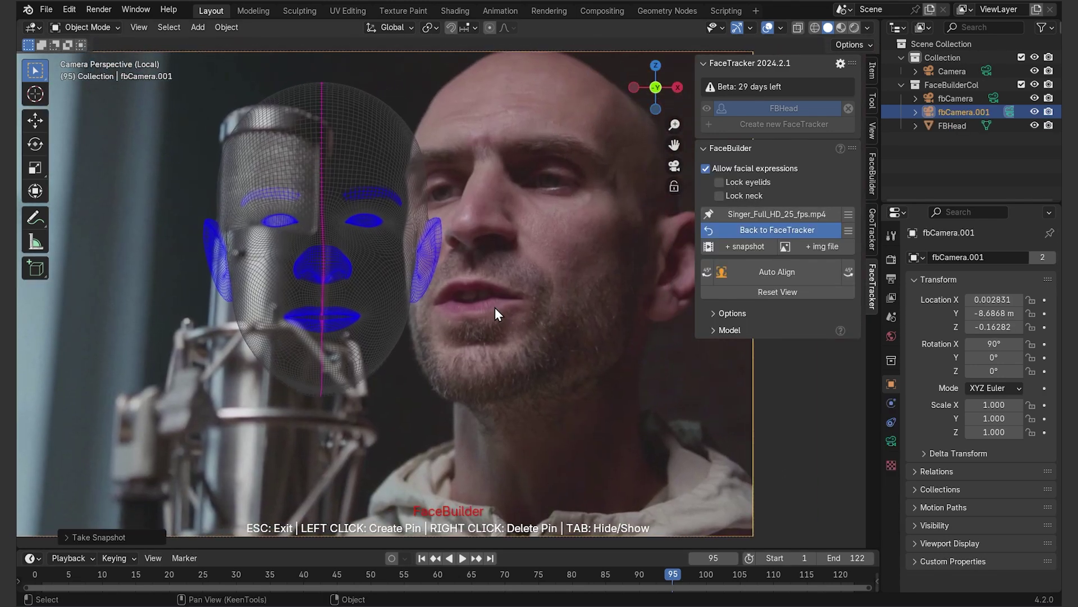
pyautogui.click(743, 275)
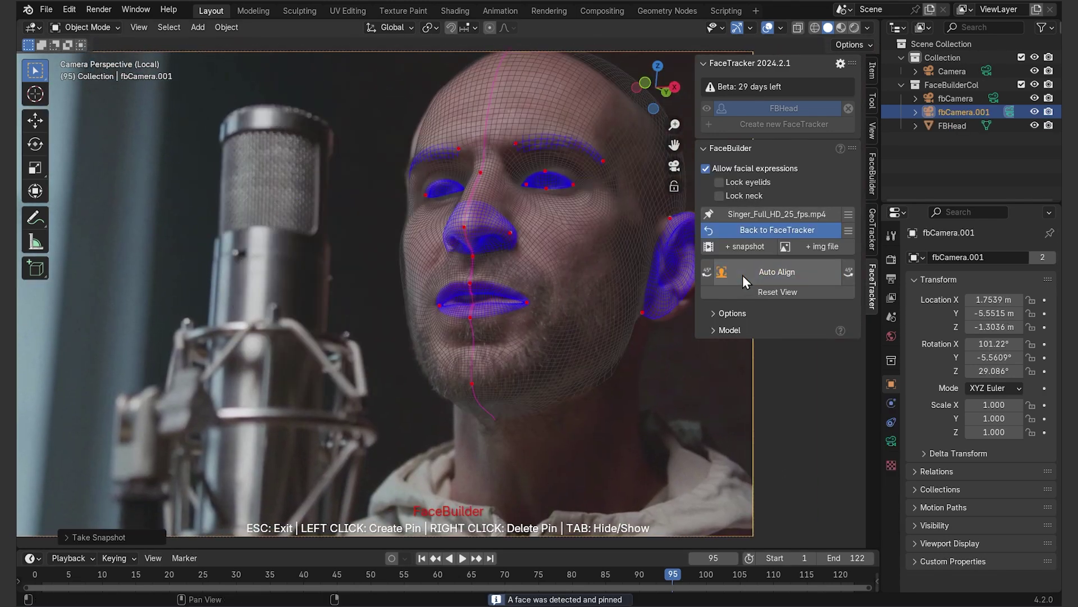
# Match the mesh's ear and lips to the face on frame 95 by adjusting existing pins and adding lip pins.
pyautogui.click(608, 220)
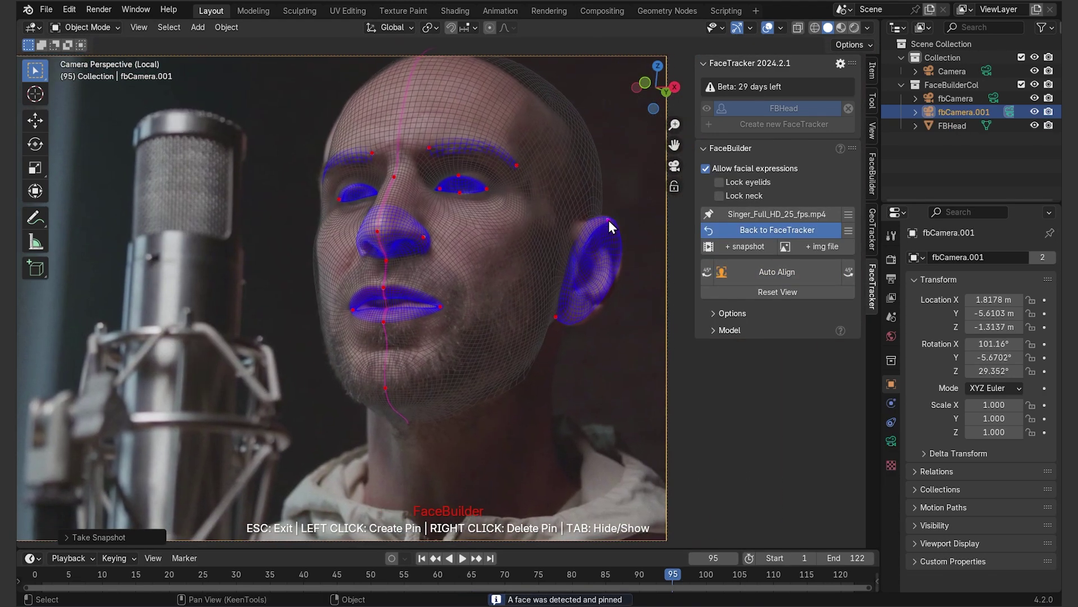
pyautogui.moveTo(556, 316); pyautogui.dragTo(583, 323)
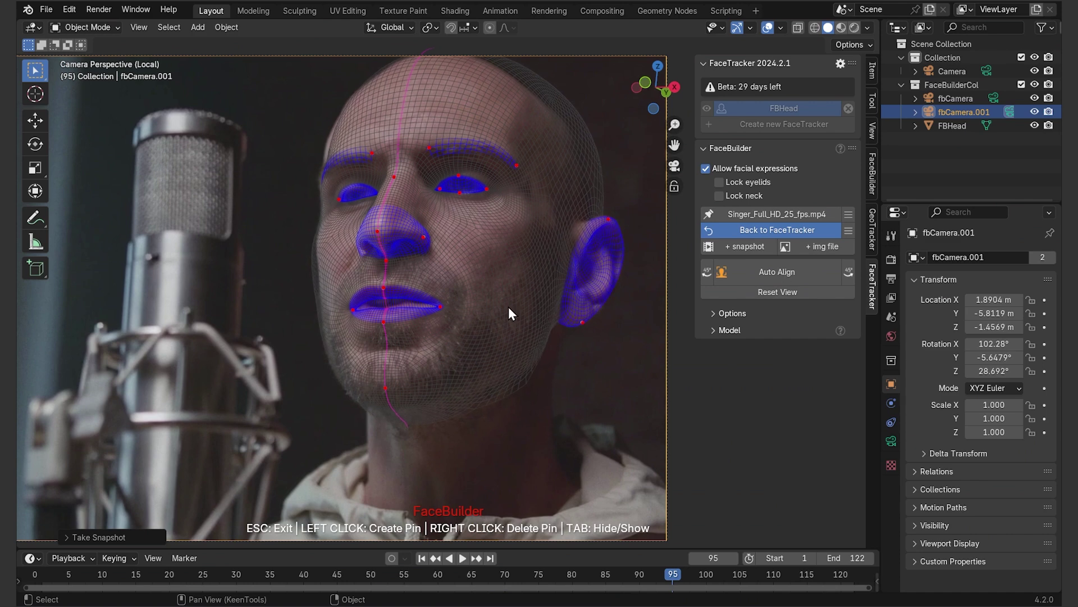
pyautogui.scroll(3, 373, 354)
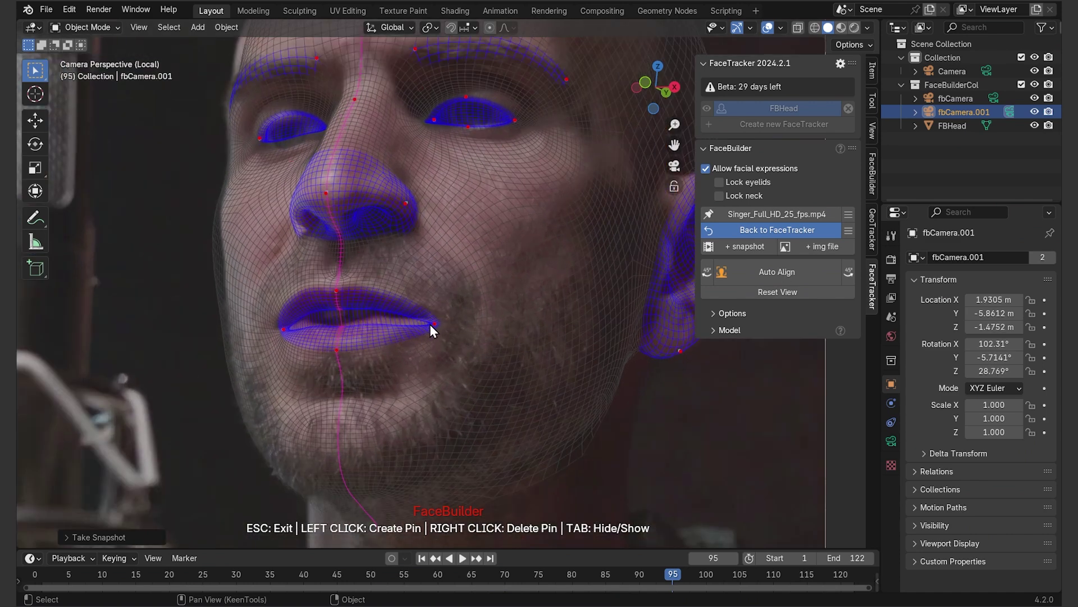
pyautogui.moveTo(432, 324); pyautogui.dragTo(429, 316)
pyautogui.moveTo(283, 329); pyautogui.dragTo(284, 324)
pyautogui.click(337, 324)
pyautogui.moveTo(336, 292); pyautogui.dragTo(335, 290)
pyautogui.click(335, 303)
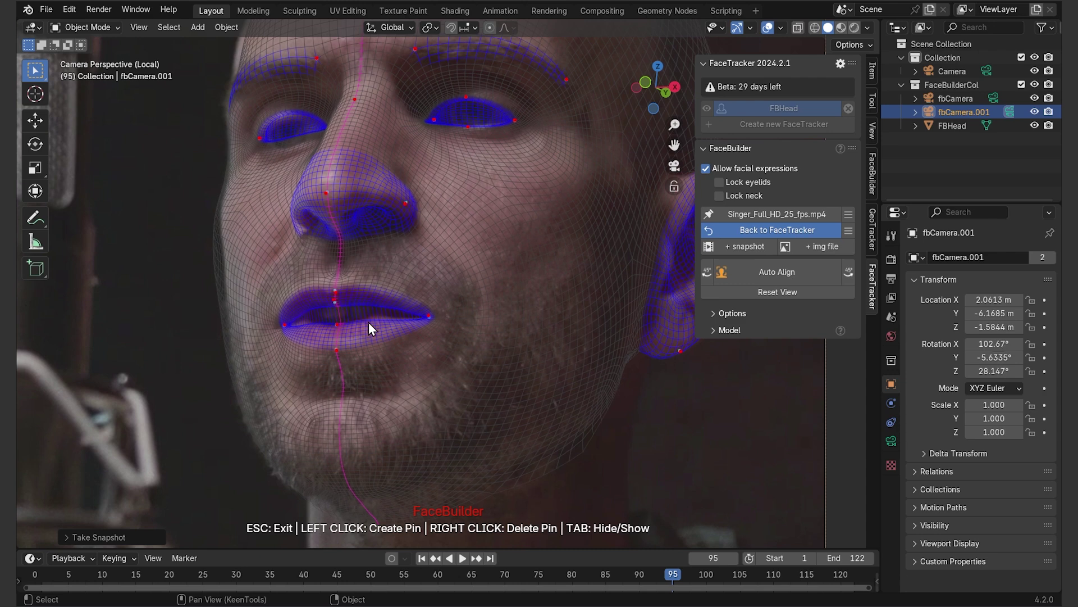
# Refine the nose and eyes on frame 95 by pinning the nostril and eyelids, and delete the nose tip pin.
pyautogui.click(301, 232)
pyautogui.moveTo(301, 232); pyautogui.dragTo(378, 241, button='middle')
pyautogui.moveTo(353, 169); pyautogui.dragTo(352, 173)
pyautogui.click(353, 200)
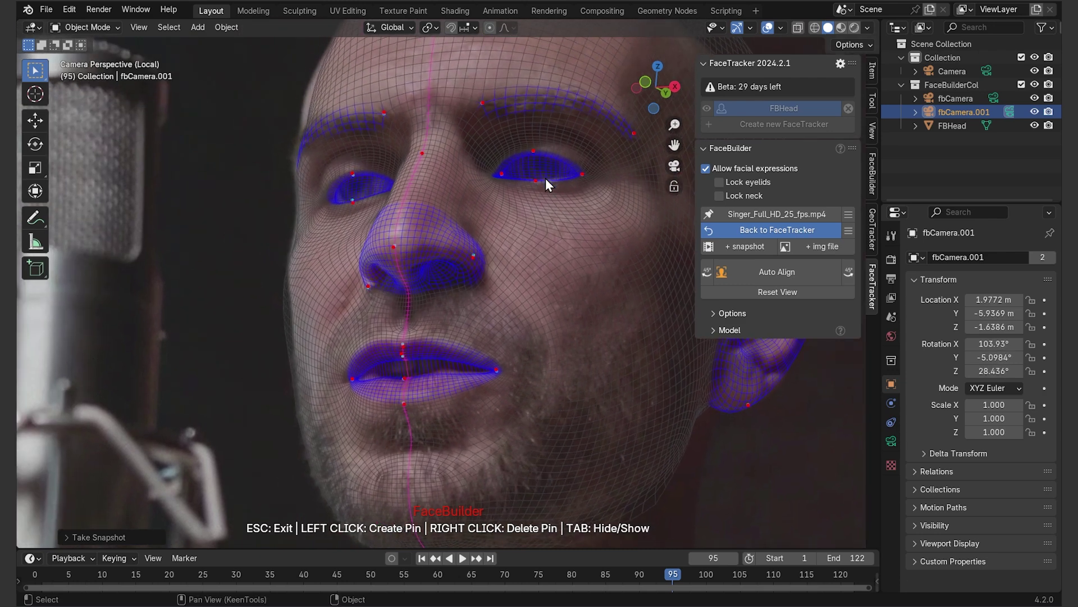
pyautogui.moveTo(582, 173); pyautogui.dragTo(580, 170)
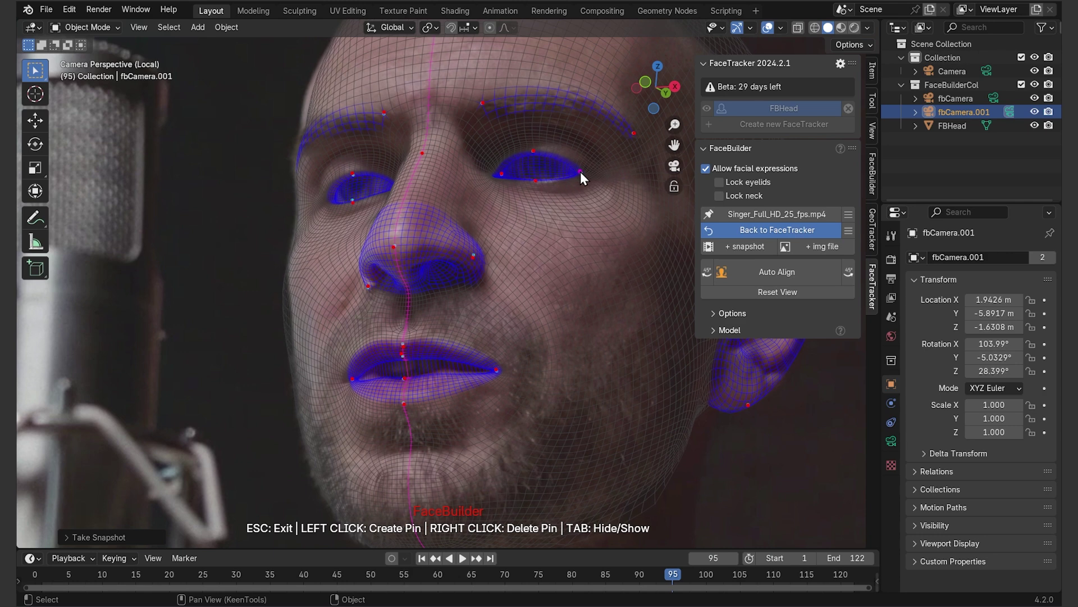
pyautogui.rightClick(395, 248)
pyautogui.click(409, 174)
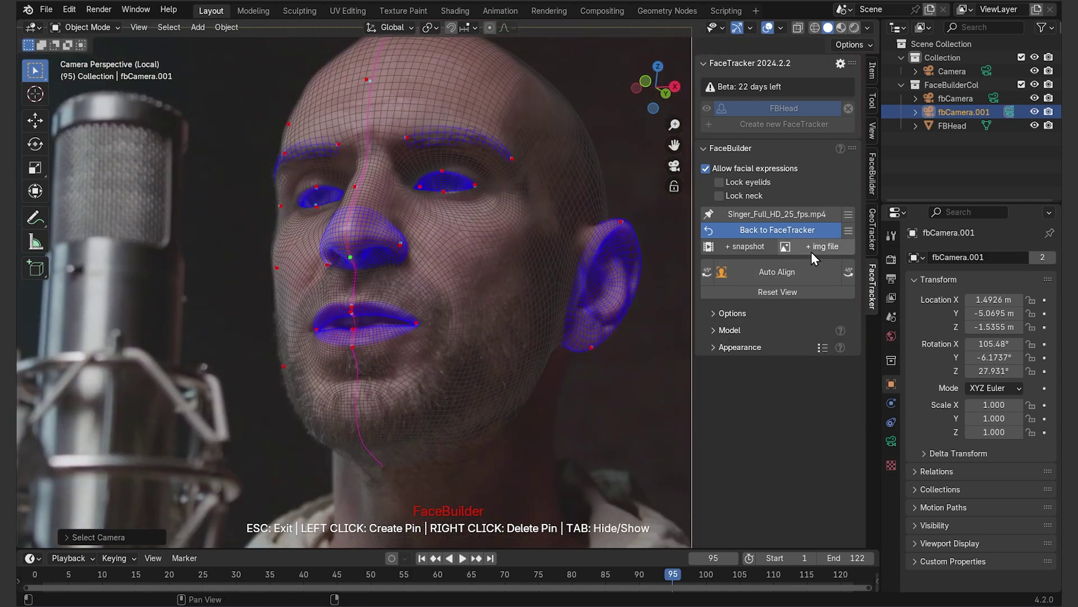
# Add the reference images Front.png and Profile.png as extra views of the head.
pyautogui.click(823, 247)
pyautogui.moveTo(424, 230); pyautogui.dragTo(382, 171)
pyautogui.click(759, 464)
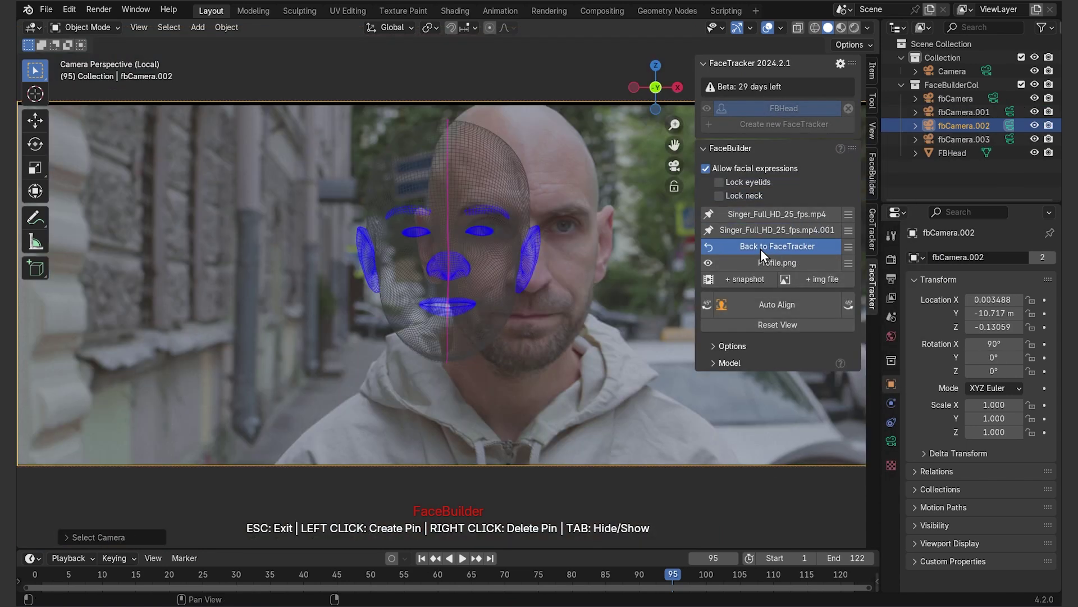
# Auto-align the head mesh in the Front.png view and correct the ear and nose fit with pins.
pyautogui.click(766, 303)
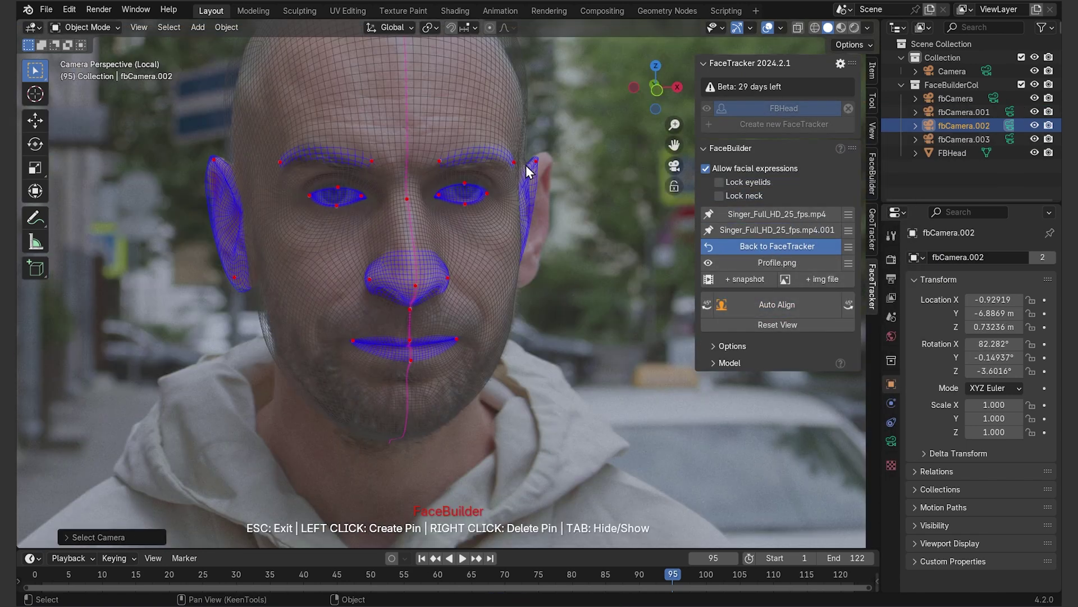
pyautogui.moveTo(534, 163); pyautogui.dragTo(548, 154)
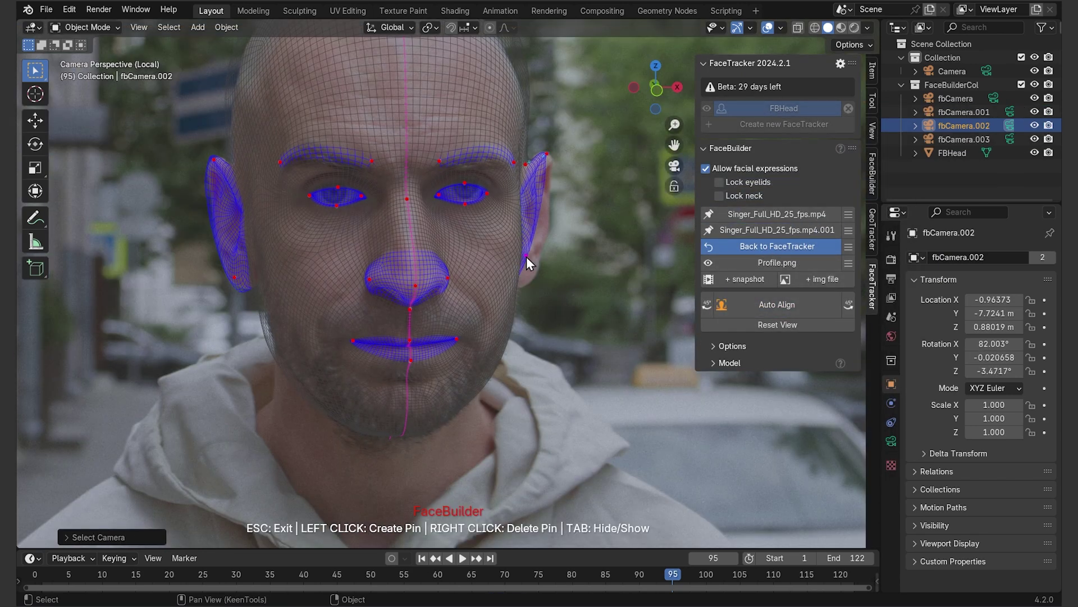
pyautogui.moveTo(528, 258); pyautogui.dragTo(544, 257)
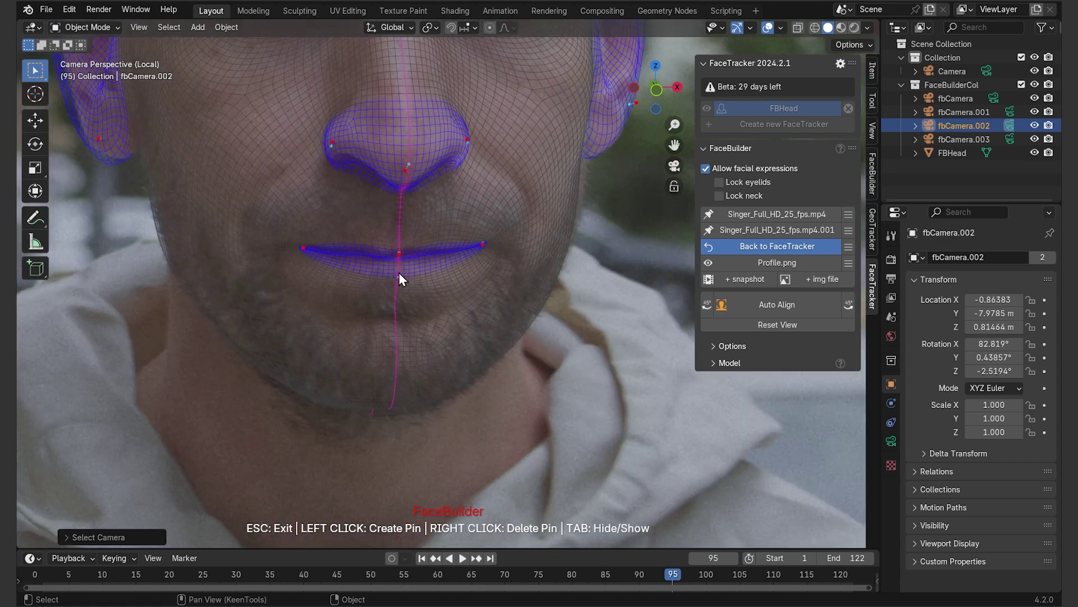
pyautogui.moveTo(399, 271); pyautogui.dragTo(398, 266)
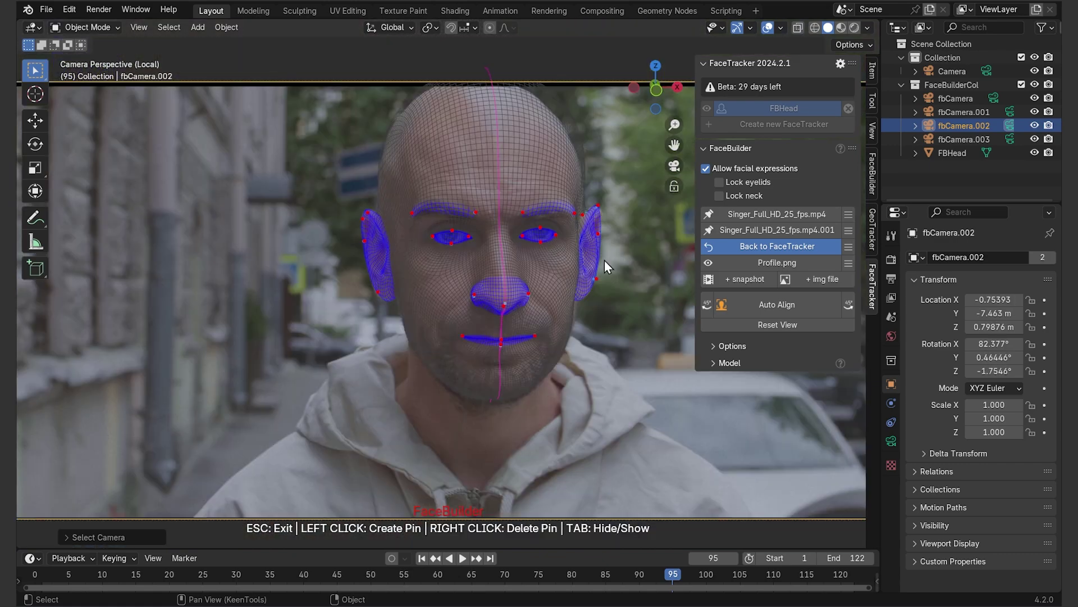
# Open the Profile.png view and rotate the head mesh by two increments to match the profile direction.
pyautogui.click(732, 261)
pyautogui.click(706, 304)
pyautogui.click(706, 305)
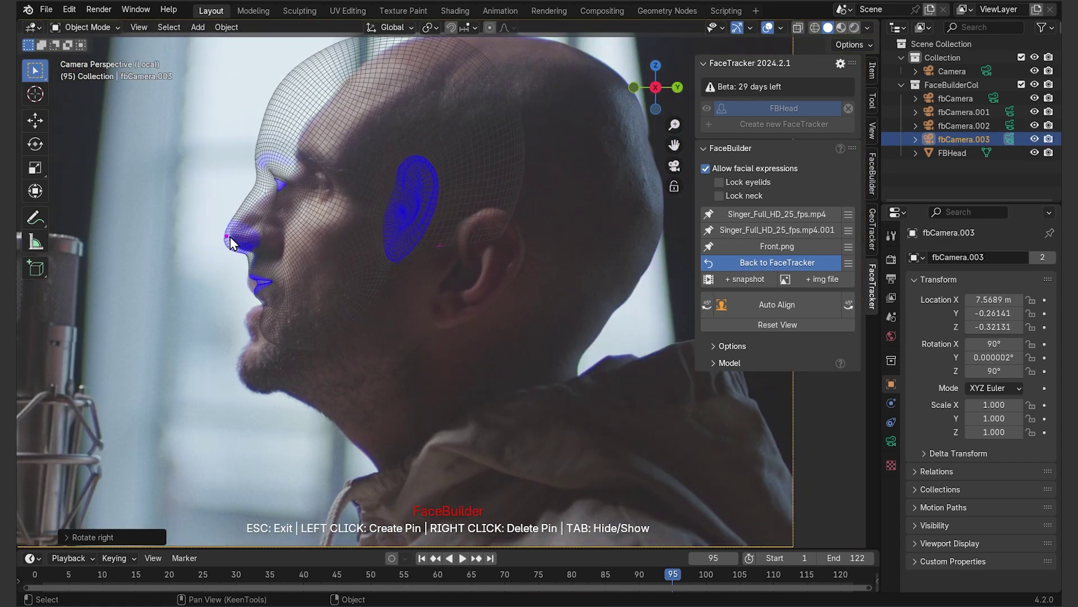
# Align the head mesh to the profile photo by pinning the nose, eye, ear, lips and chin.
pyautogui.moveTo(230, 237); pyautogui.dragTo(232, 233)
pyautogui.moveTo(426, 157); pyautogui.dragTo(499, 213)
pyautogui.moveTo(446, 324); pyautogui.dragTo(450, 321)
pyautogui.moveTo(505, 276); pyautogui.dragTo(509, 278)
pyautogui.moveTo(295, 284); pyautogui.dragTo(295, 278)
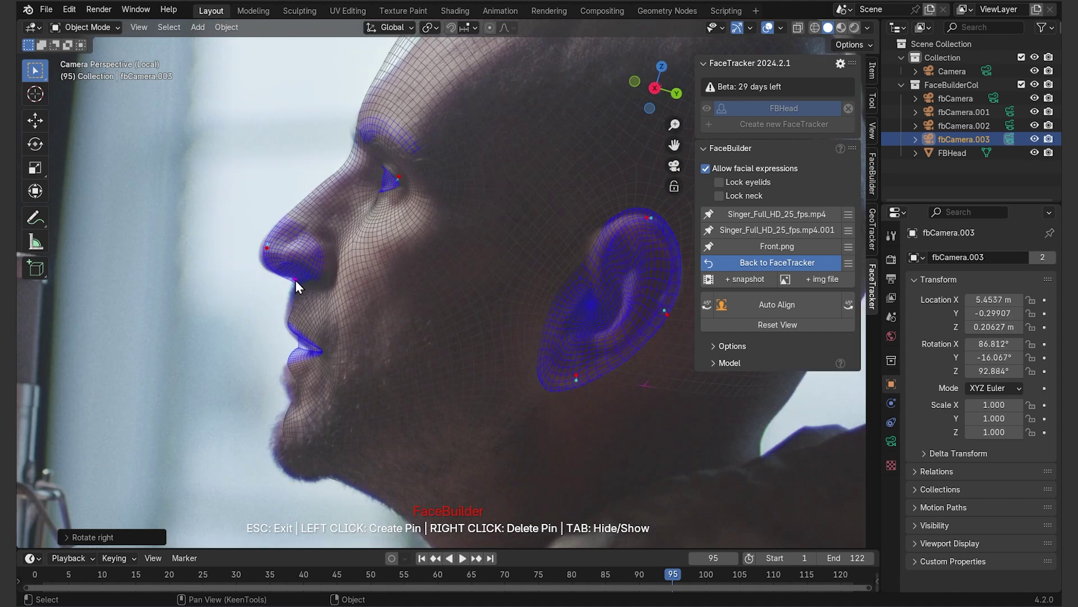
pyautogui.moveTo(262, 247); pyautogui.dragTo(262, 252)
pyautogui.moveTo(289, 326); pyautogui.dragTo(285, 323)
pyautogui.moveTo(288, 365); pyautogui.dragTo(285, 373)
pyautogui.moveTo(283, 441); pyautogui.dragTo(278, 453)
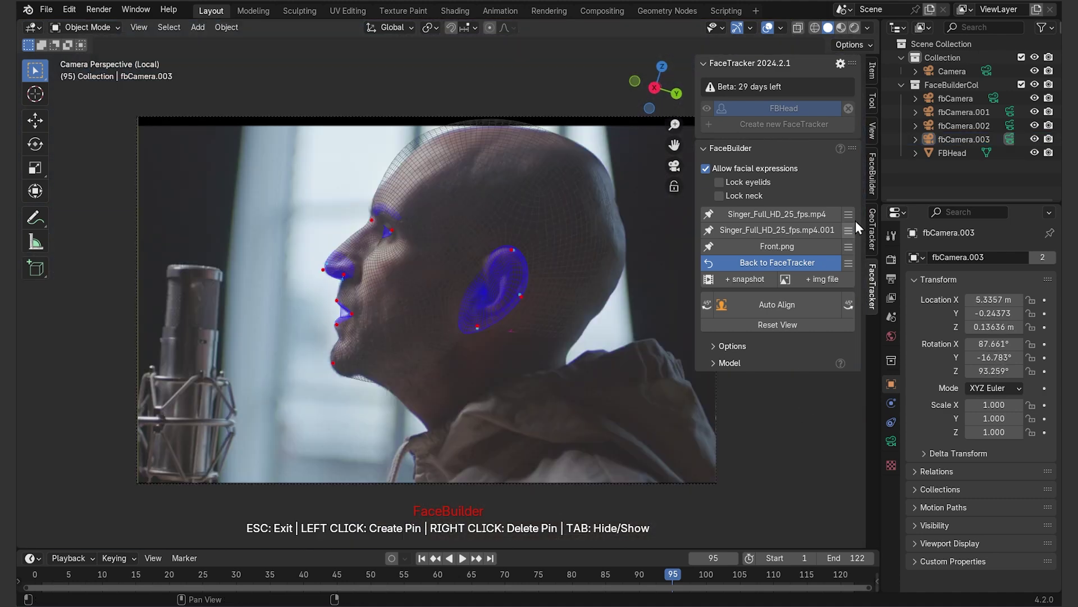
# Brighten the head mesh's main wireframe colour to white in FaceBuilder's appearance settings.
pyautogui.click(871, 174)
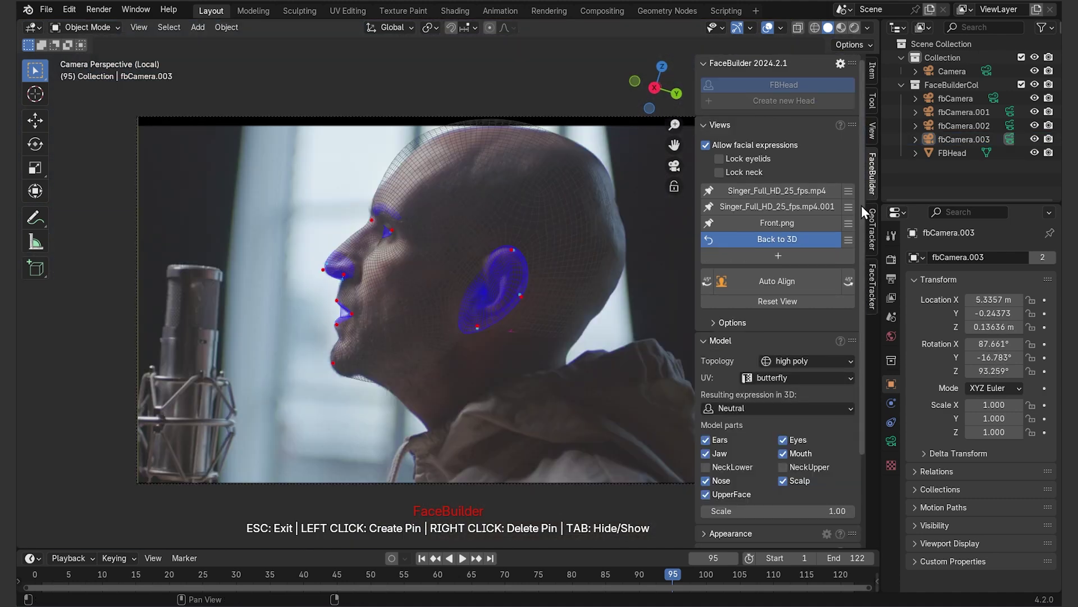
pyautogui.scroll(-4, 809, 309)
pyautogui.click(732, 426)
pyautogui.click(710, 459)
pyautogui.moveTo(837, 365); pyautogui.dragTo(837, 269)
pyautogui.click(442, 137)
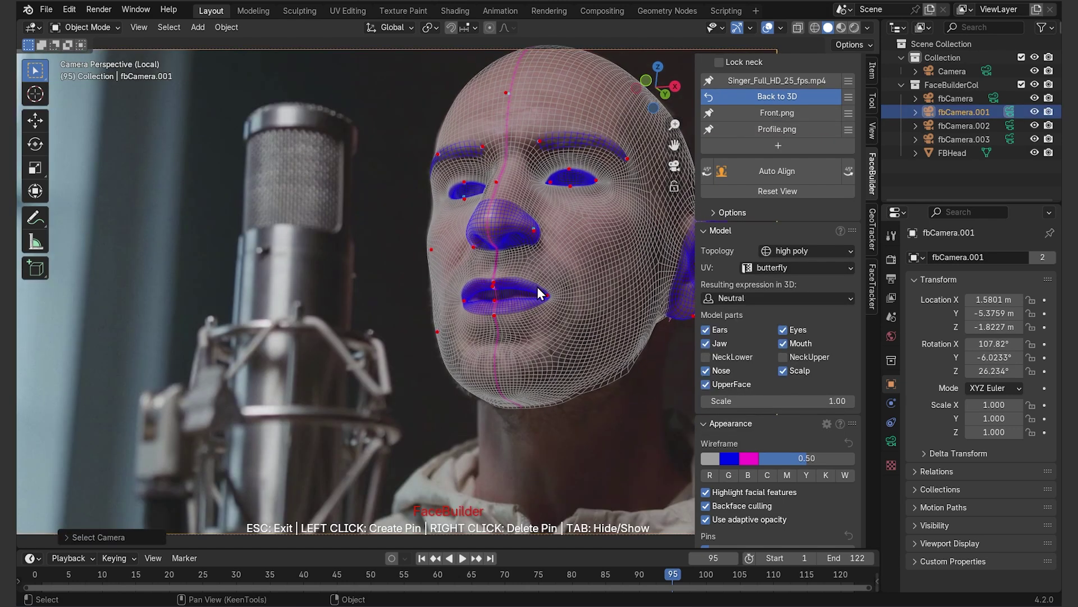
# Refine the head mesh in the first clip snapshot view with pins on the top of the forehead, cheek and ear.
pyautogui.click(464, 93)
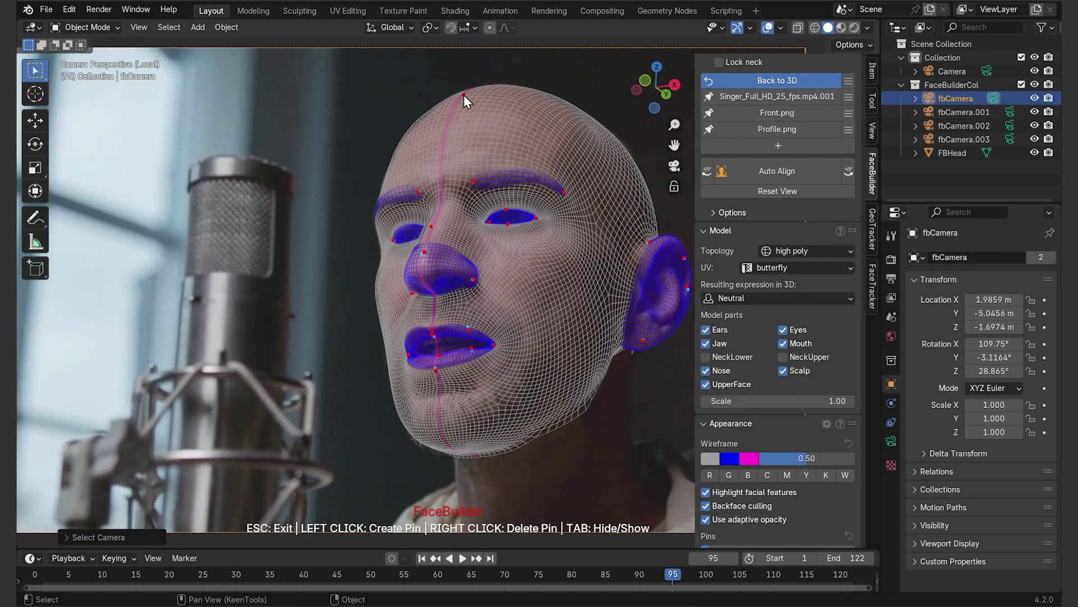
pyautogui.click(380, 301)
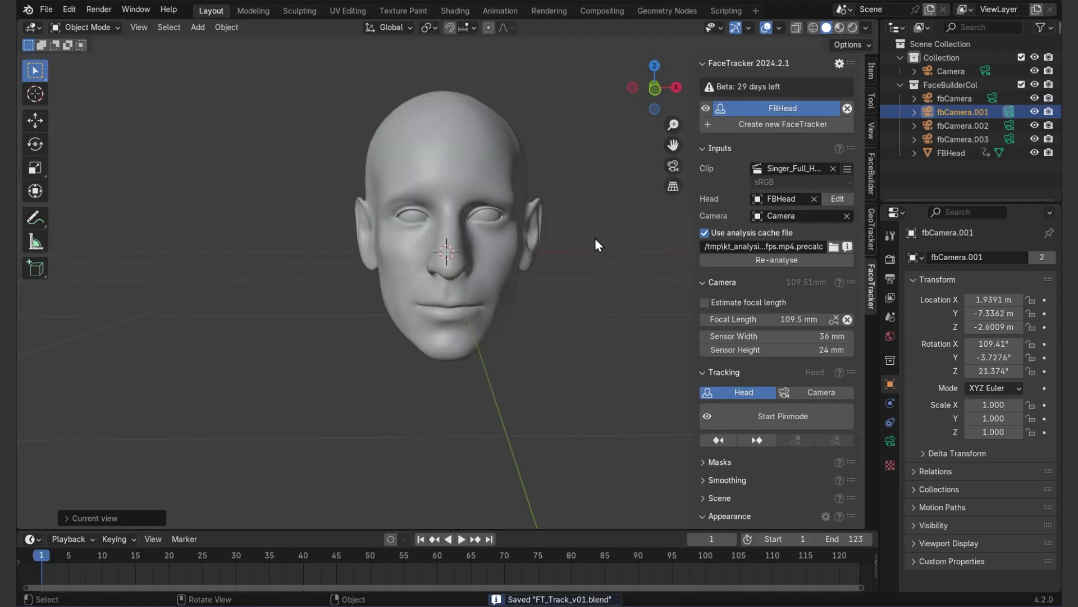
pyautogui.moveTo(595, 238)
pyautogui.mouseDown(button='middle')
pyautogui.moveTo(514, 239)
pyautogui.moveTo(692, 235)
pyautogui.moveTo(586, 243)
pyautogui.mouseUp(button='middle')
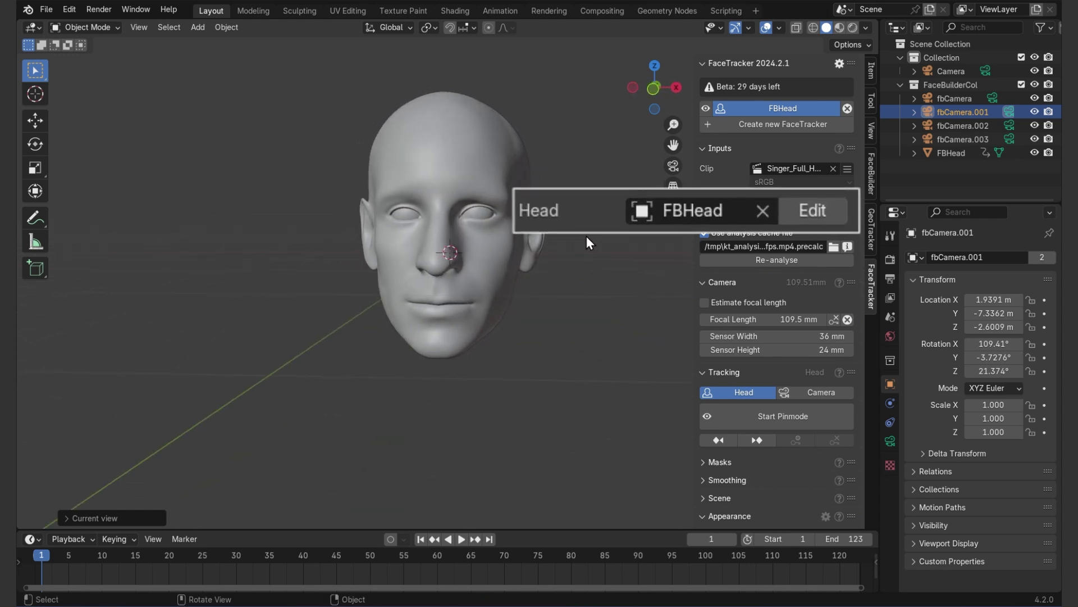
# Start FaceTracker pinmode at frame 1 and auto-align the head mesh to the singer's face.
pyautogui.click(791, 419)
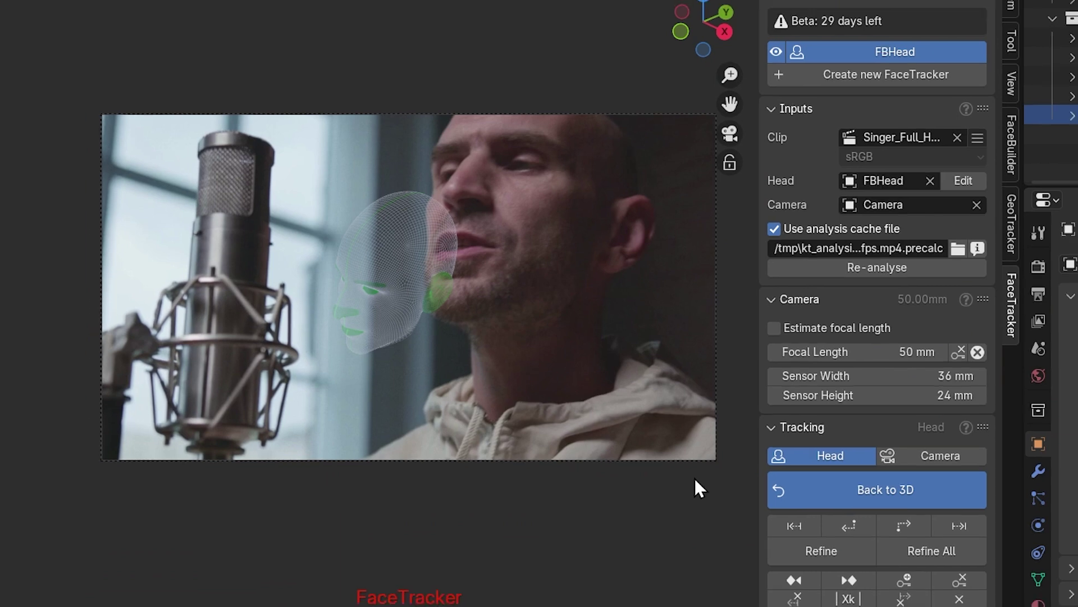
pyautogui.scroll(-3, 754, 456)
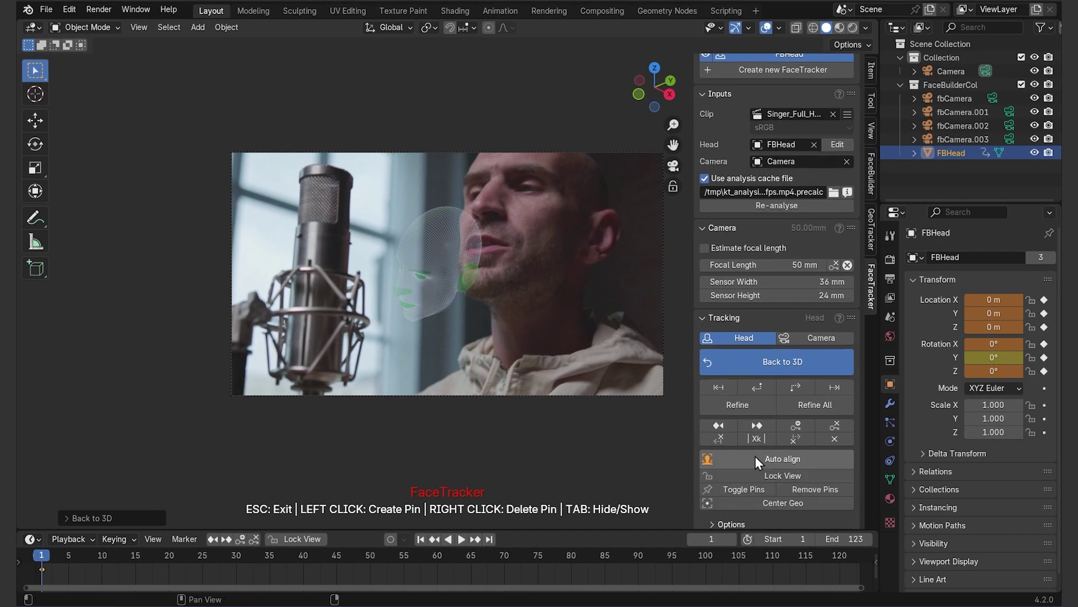
pyautogui.click(786, 457)
pyautogui.scroll(4, 594, 213)
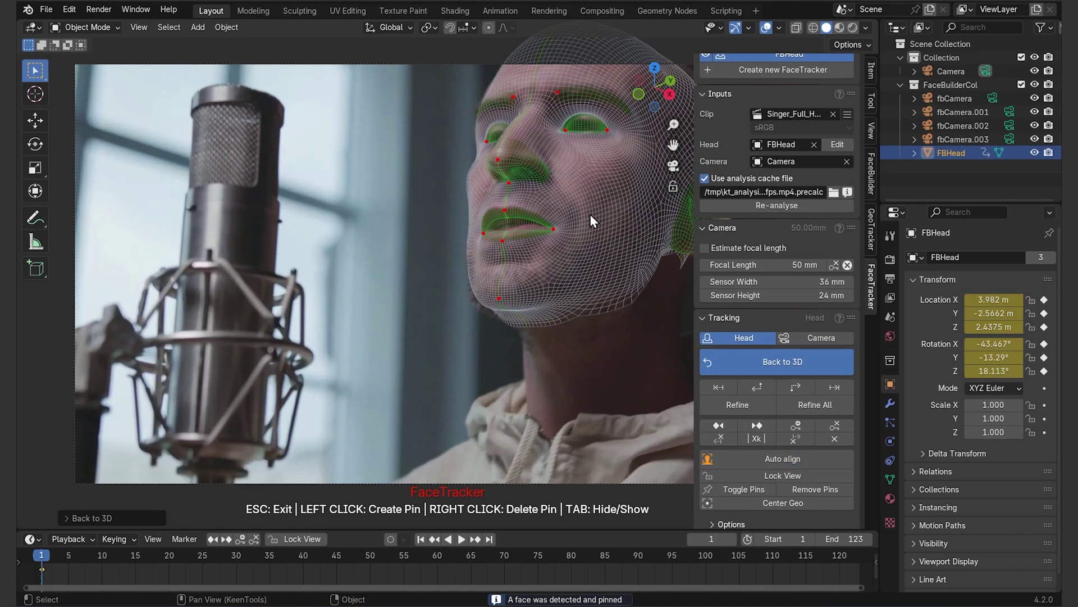
# Refine the head fit at frame 1 with pins on the ear, nose, mouth corner and eye.
pyautogui.moveTo(608, 187); pyautogui.dragTo(646, 181)
pyautogui.click(417, 178)
pyautogui.click(405, 149)
pyautogui.moveTo(461, 246); pyautogui.dragTo(458, 241)
pyautogui.click(494, 151)
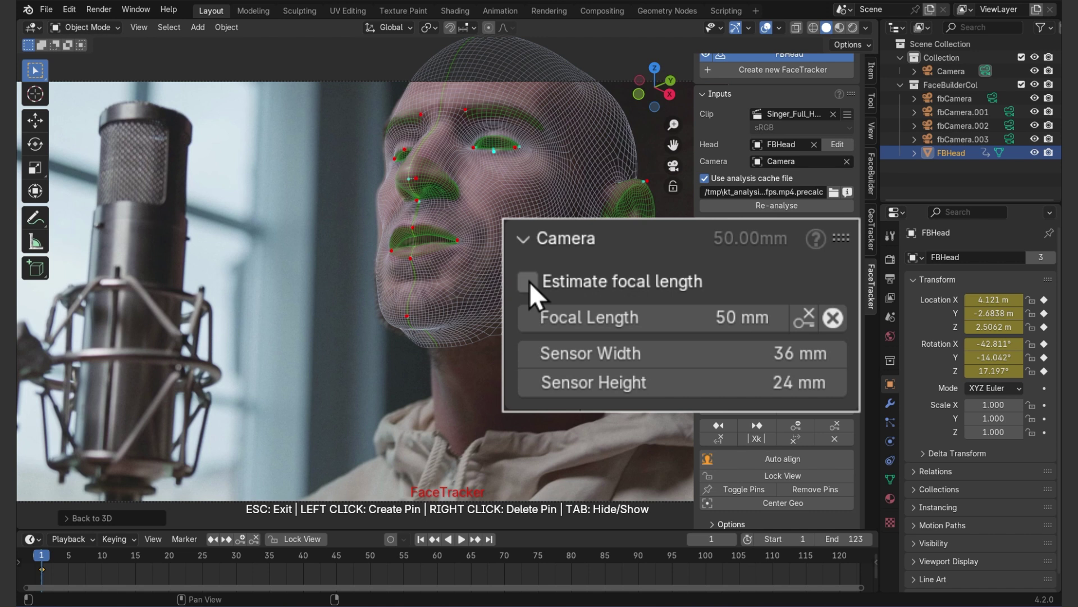
# Enable focal length estimation and pin the far side of the face along the cheek and mouth contour.
pyautogui.click(530, 284)
pyautogui.click(386, 228)
pyautogui.click(387, 161)
pyautogui.scroll(3, 387, 163)
pyautogui.moveTo(389, 240); pyautogui.dragTo(382, 248)
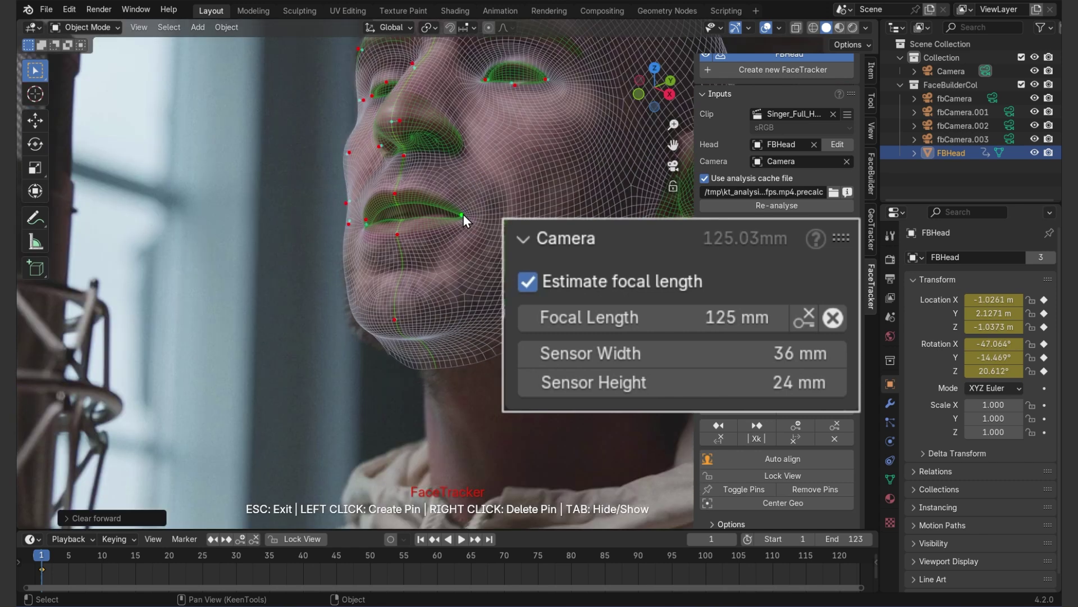
# Pin the mouth corner, upper lip and lower lip to match the singer's mouth at frame 1.
pyautogui.click(463, 214)
pyautogui.click(393, 189)
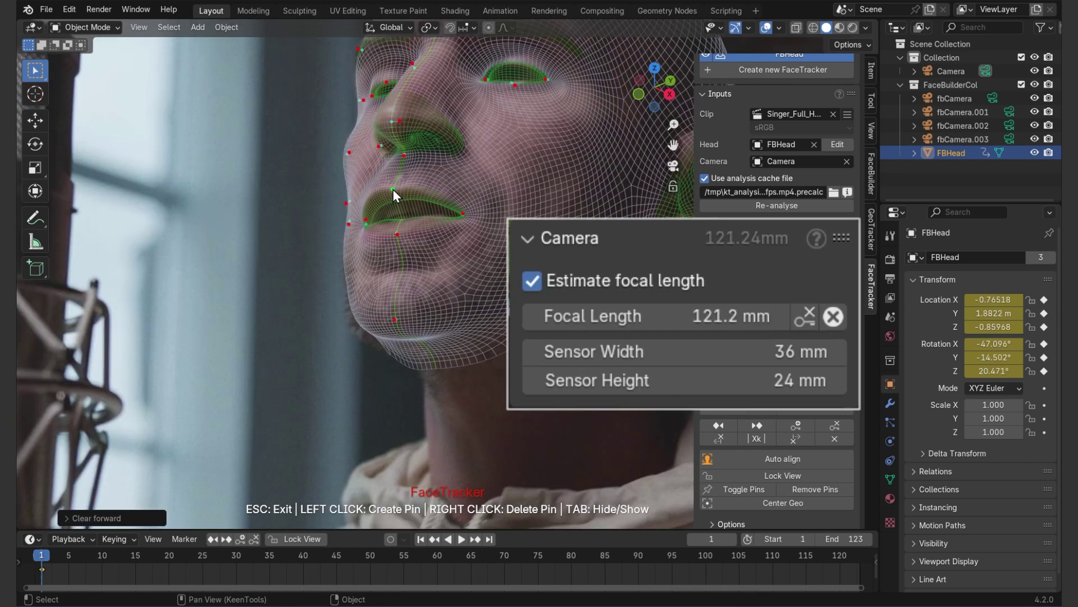
pyautogui.click(396, 223)
pyautogui.click(460, 214)
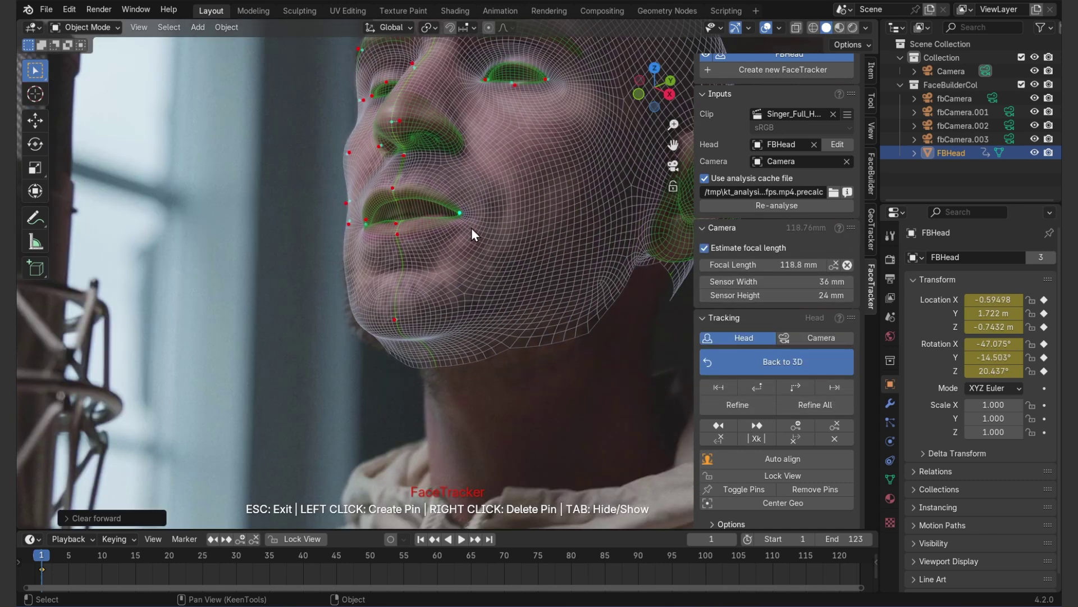
# Track the head forward from frame 1 and stop the tracking at frame 49.
pyautogui.scroll(-5, 507, 345)
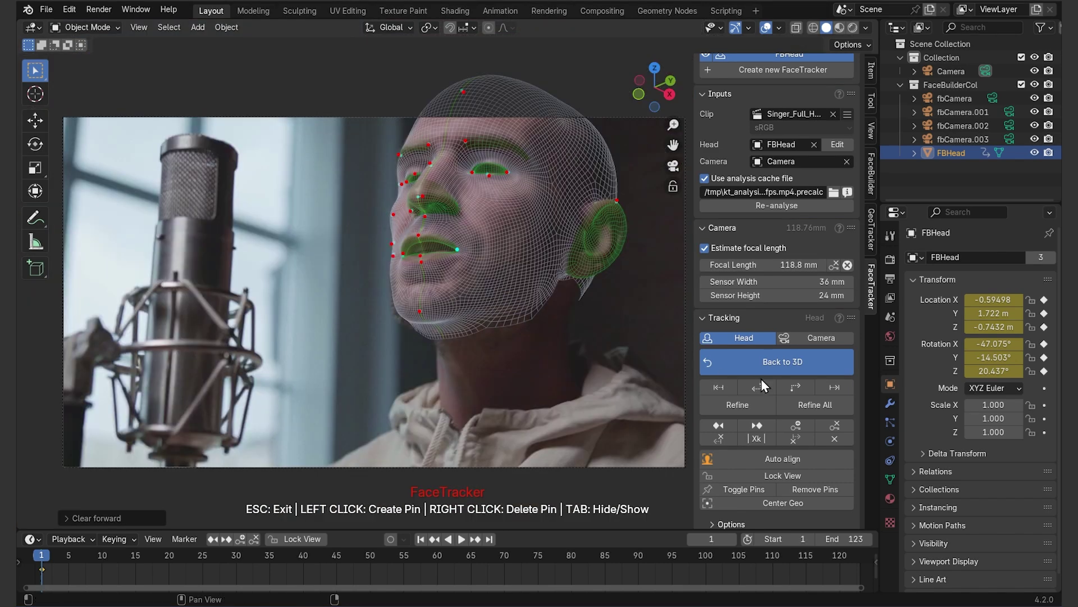
pyautogui.click(791, 383)
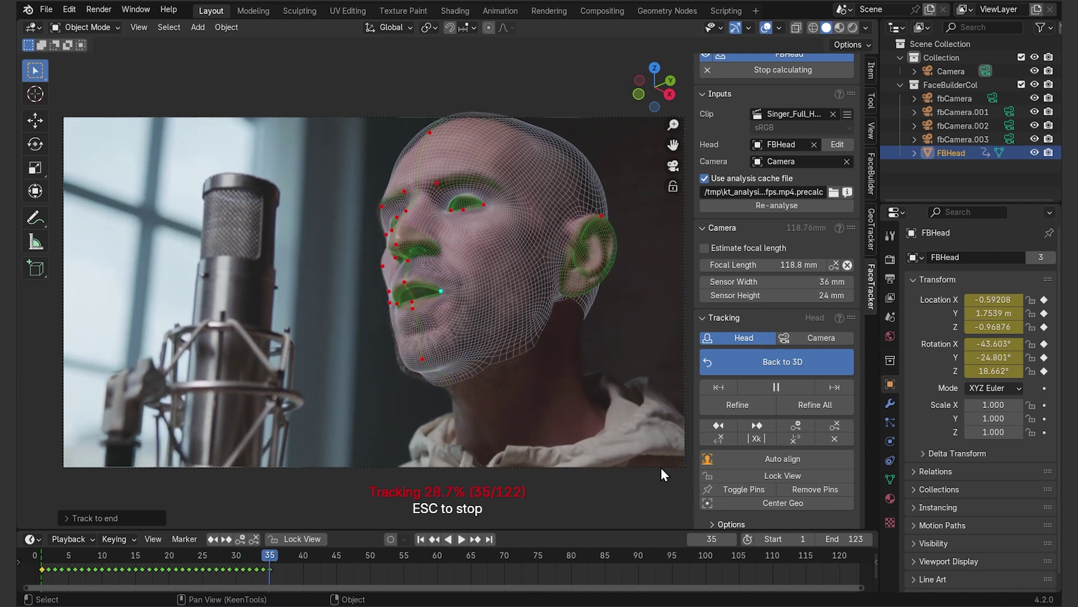
pyautogui.press('Escape')
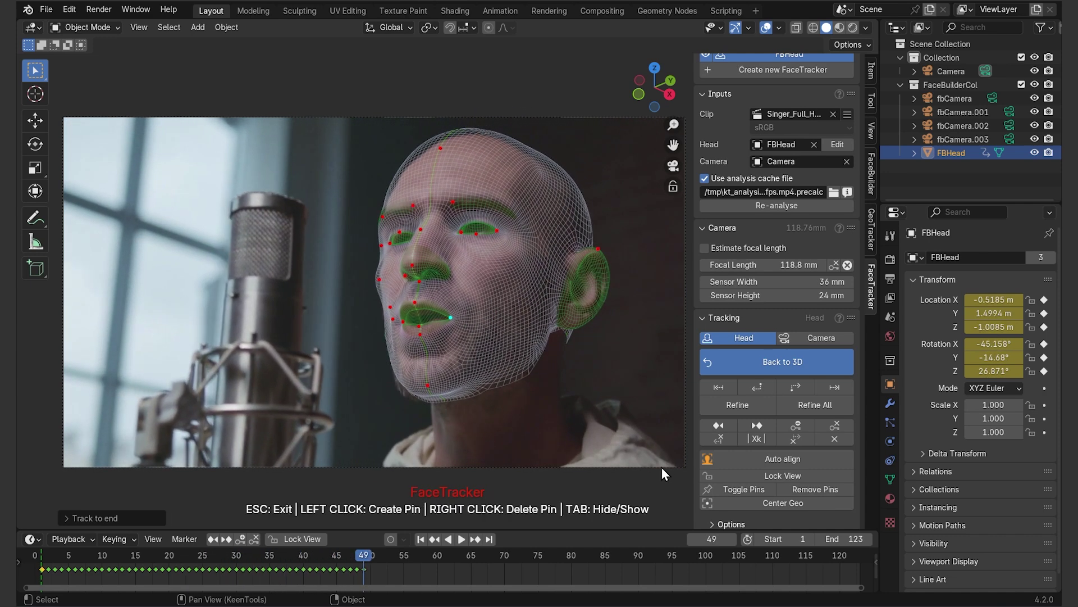
# Correct the head fit at frame 49 with pins on the cheek, lips, eyes and forehead.
pyautogui.scroll(4, 427, 292)
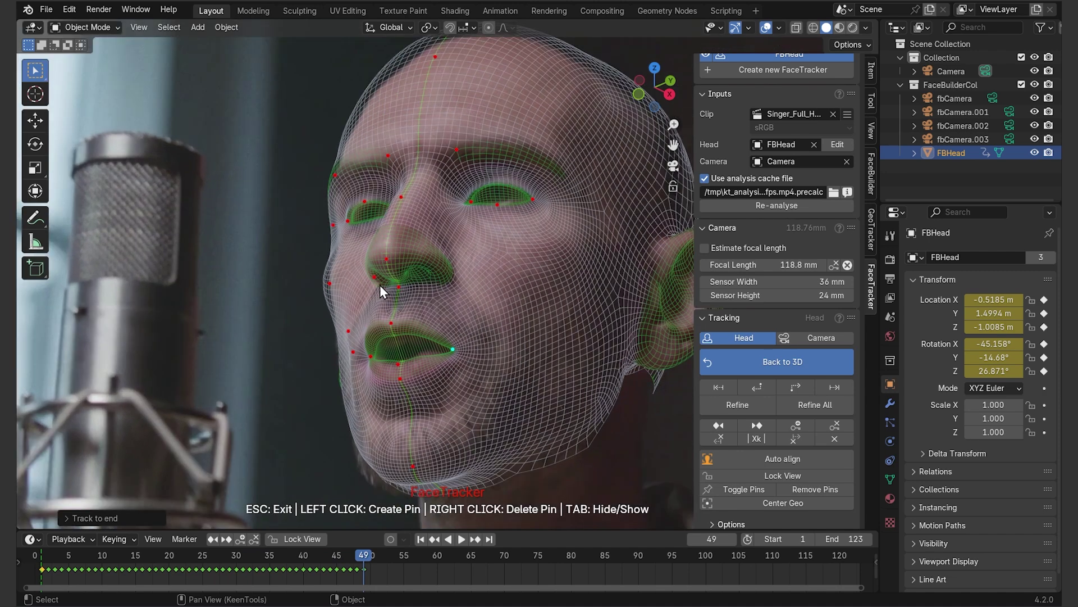
pyautogui.moveTo(333, 283); pyautogui.dragTo(337, 282)
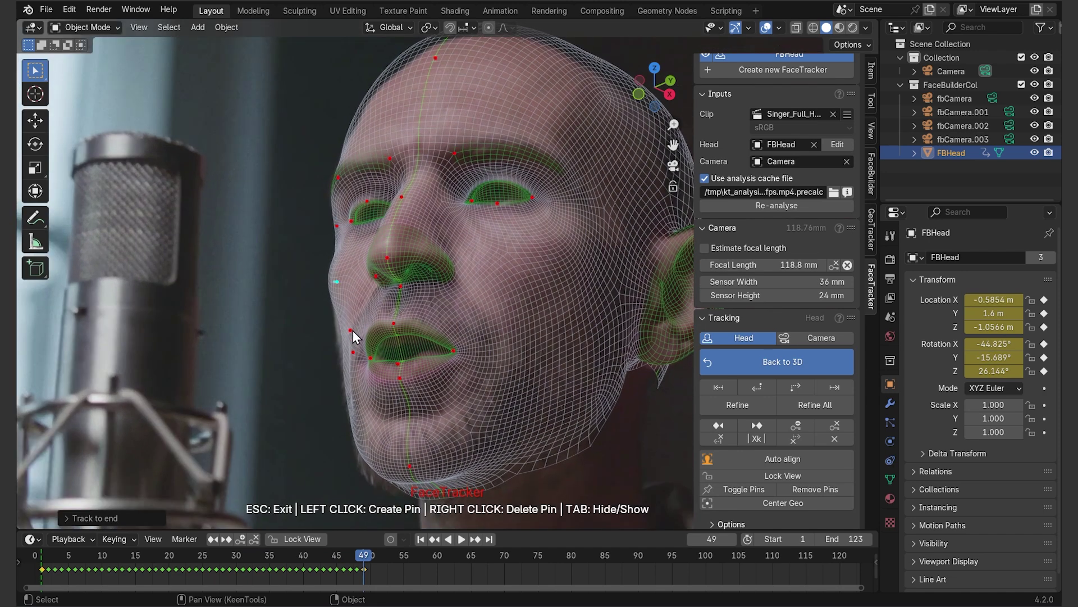
pyautogui.moveTo(350, 331); pyautogui.dragTo(341, 336)
pyautogui.moveTo(399, 364); pyautogui.dragTo(397, 362)
pyautogui.click(498, 206)
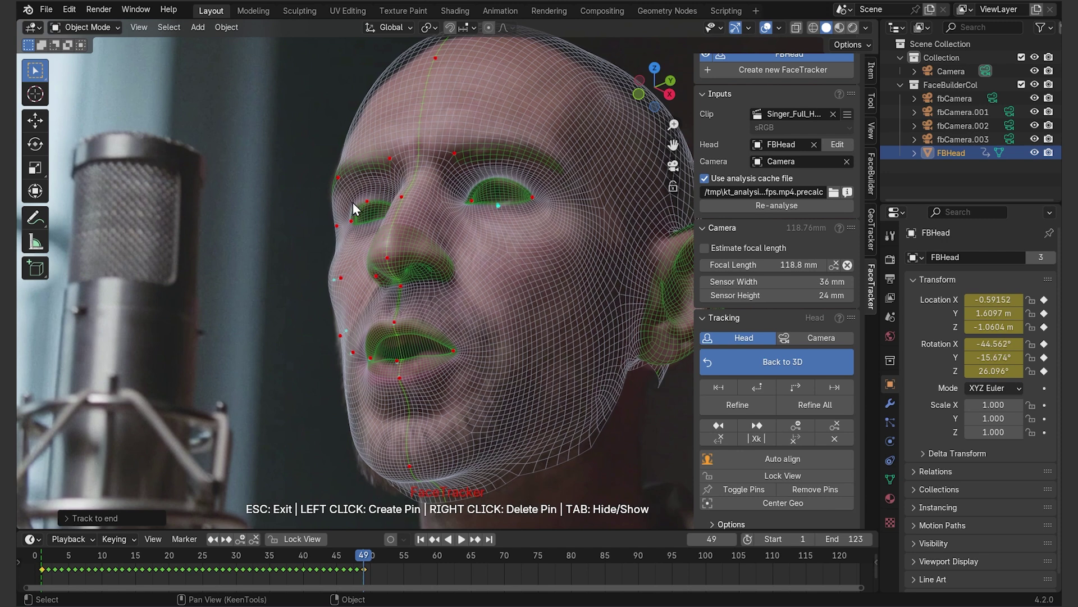
pyautogui.moveTo(367, 201); pyautogui.dragTo(364, 201)
pyautogui.click(505, 184)
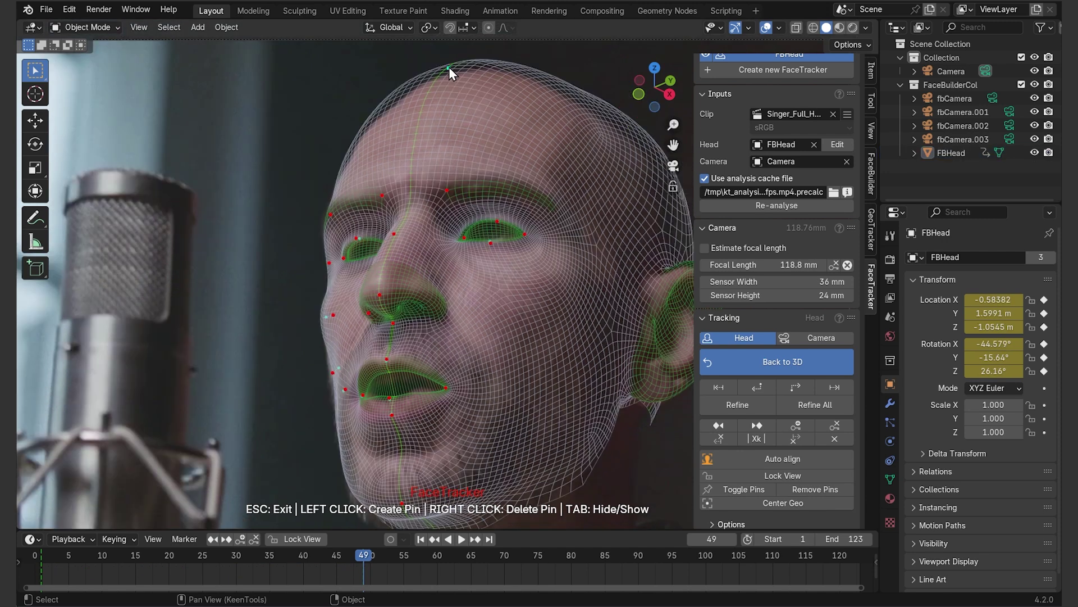
pyautogui.moveTo(450, 66); pyautogui.dragTo(453, 92)
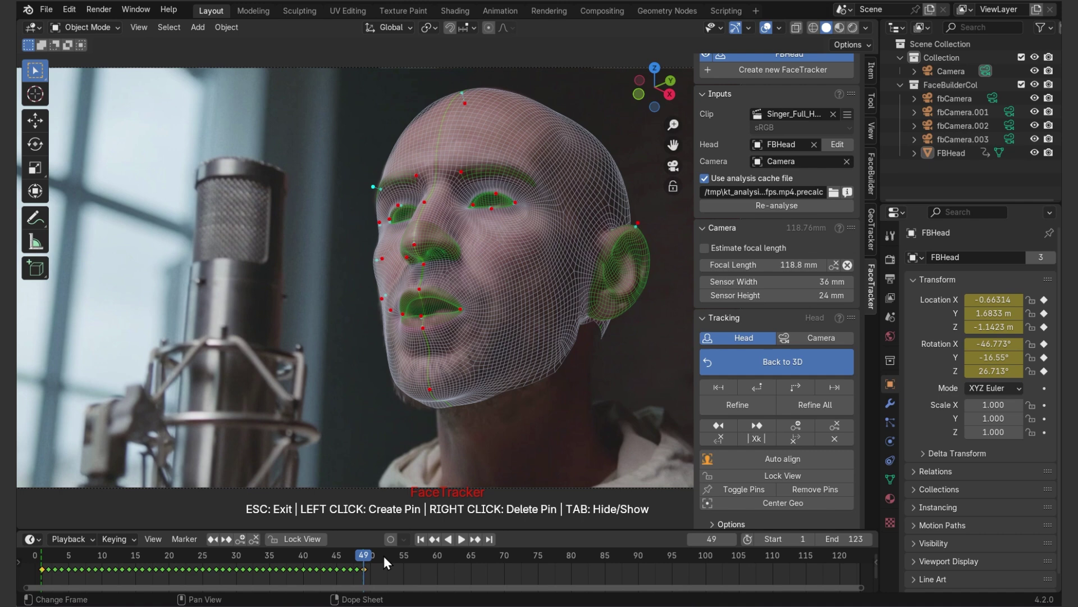
# Refine the tracking between the keyframes at frames 1 and 49.
pyautogui.moveTo(366, 556); pyautogui.dragTo(360, 557)
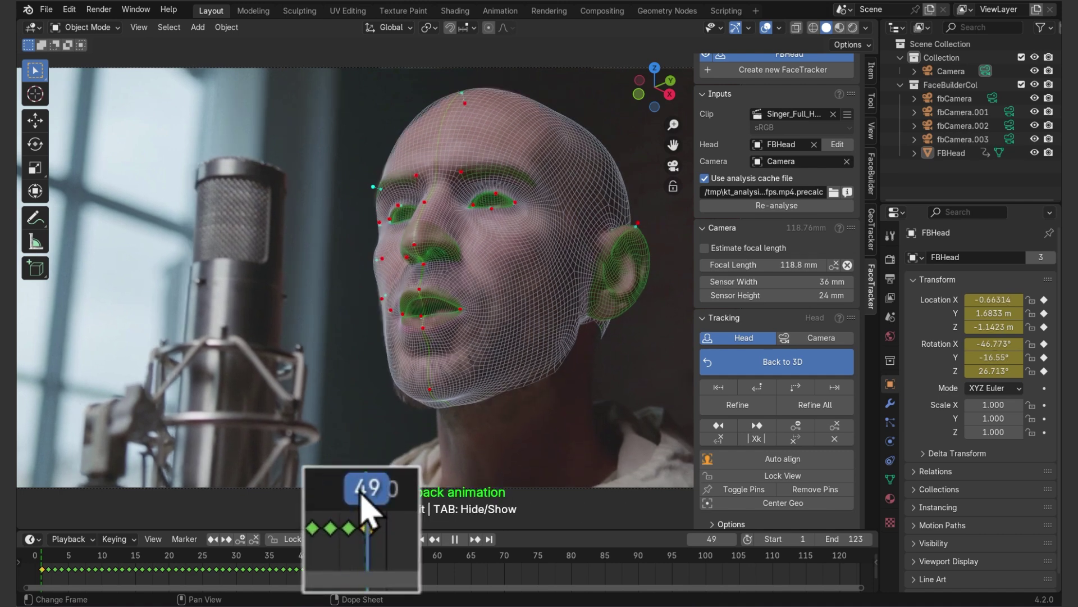
pyautogui.hotkey('shift', 'ctrl', 'space')
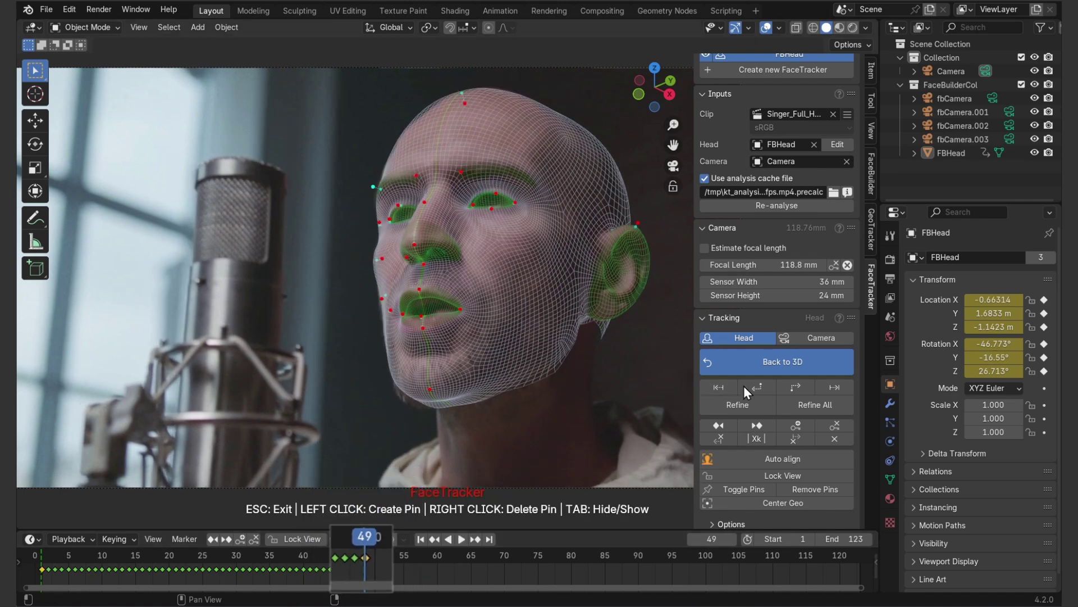
pyautogui.click(755, 406)
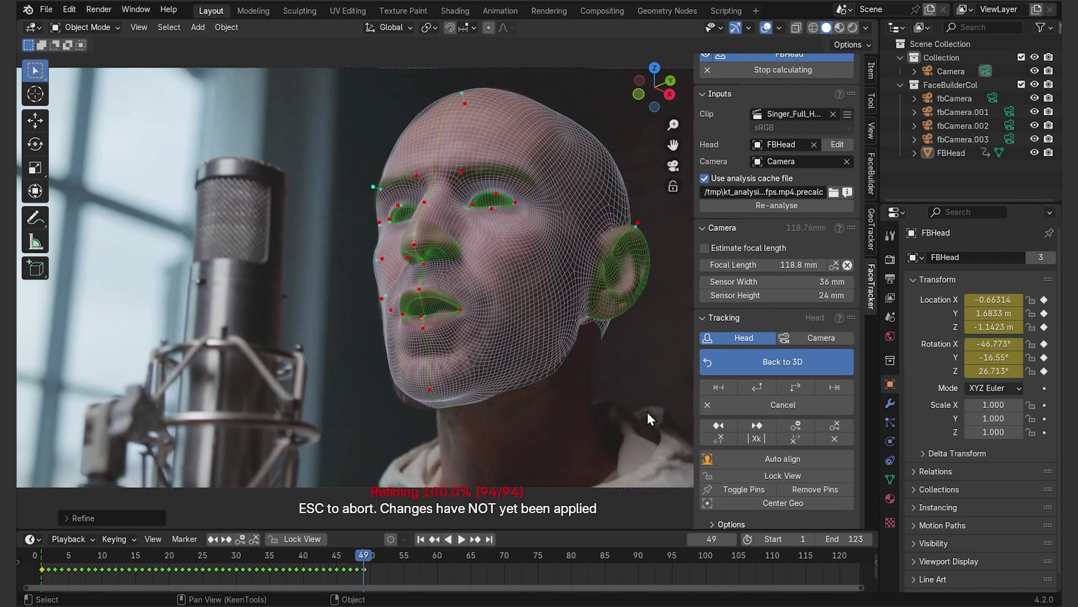
# Return to frame 49 and continue tracking the head forward towards the end of the clip.
pyautogui.hotkey('ctrl', 's')
pyautogui.moveTo(56, 561); pyautogui.dragTo(364, 556)
pyautogui.click(790, 387)
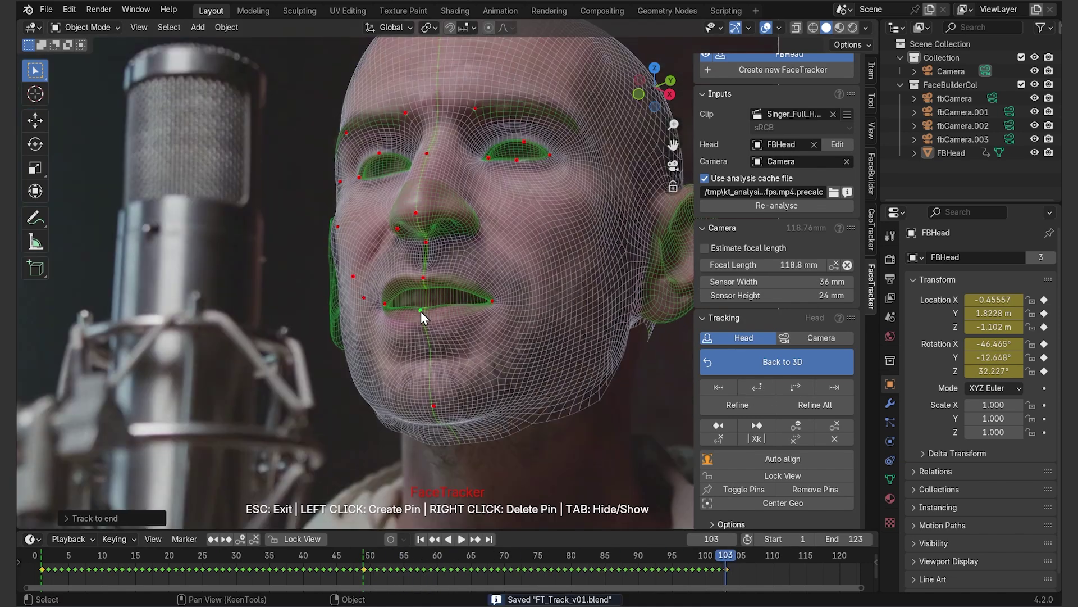
# Correct the lips and cheek pins at frame 103 and refine the track up to that keyframe.
pyautogui.moveTo(420, 311); pyautogui.dragTo(416, 307)
pyautogui.moveTo(341, 226); pyautogui.dragTo(351, 224)
pyautogui.click(737, 404)
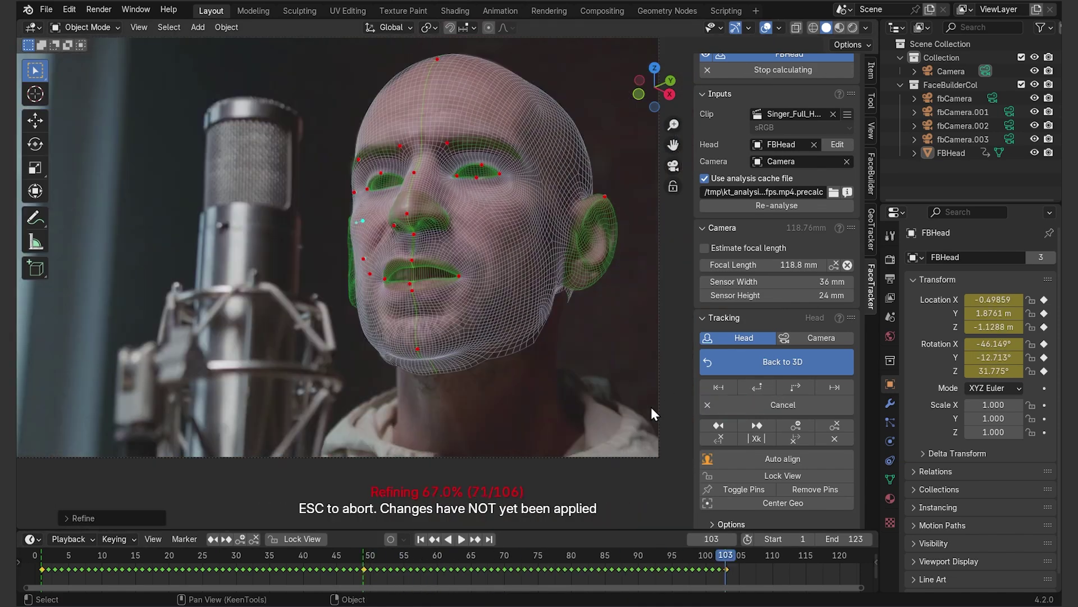
# Track the head from frame 103 to the end of the clip and correct the chin fit with a pin.
pyautogui.hotkey('ctrl', 'shift', 'Right')
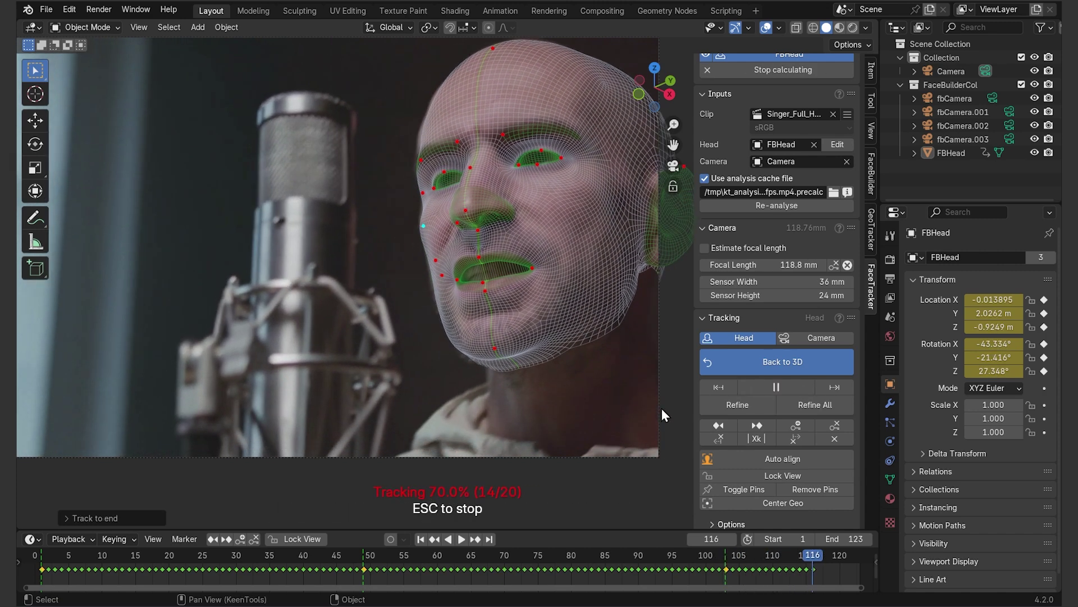
pyautogui.scroll(4, 325, 163)
pyautogui.moveTo(431, 386); pyautogui.dragTo(433, 390)
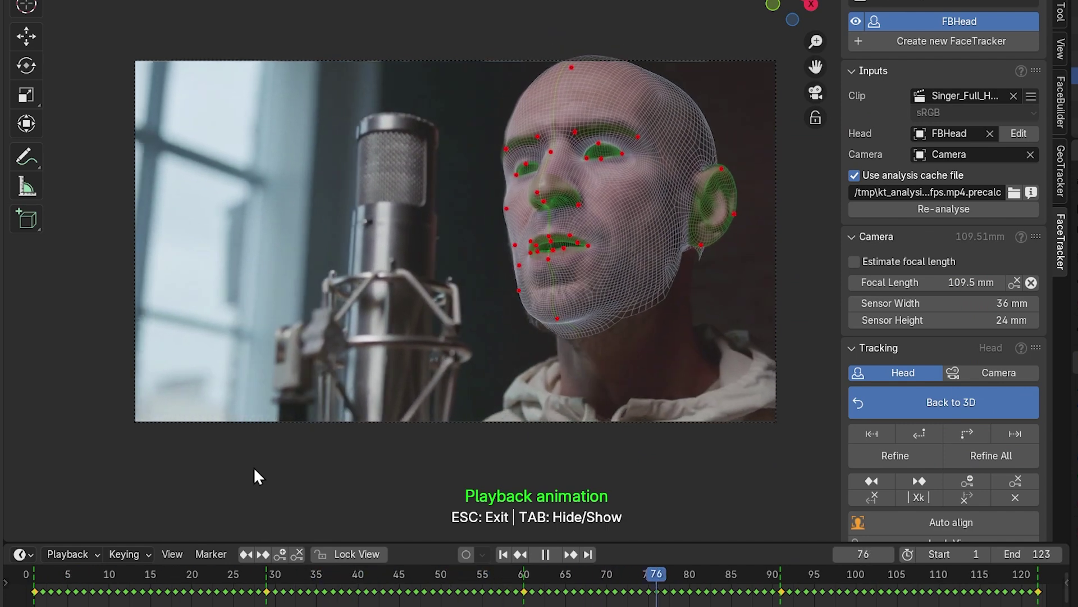
# Leave pinmode and review the tracked animation on the solid head over the clip.
pyautogui.press('Escape')
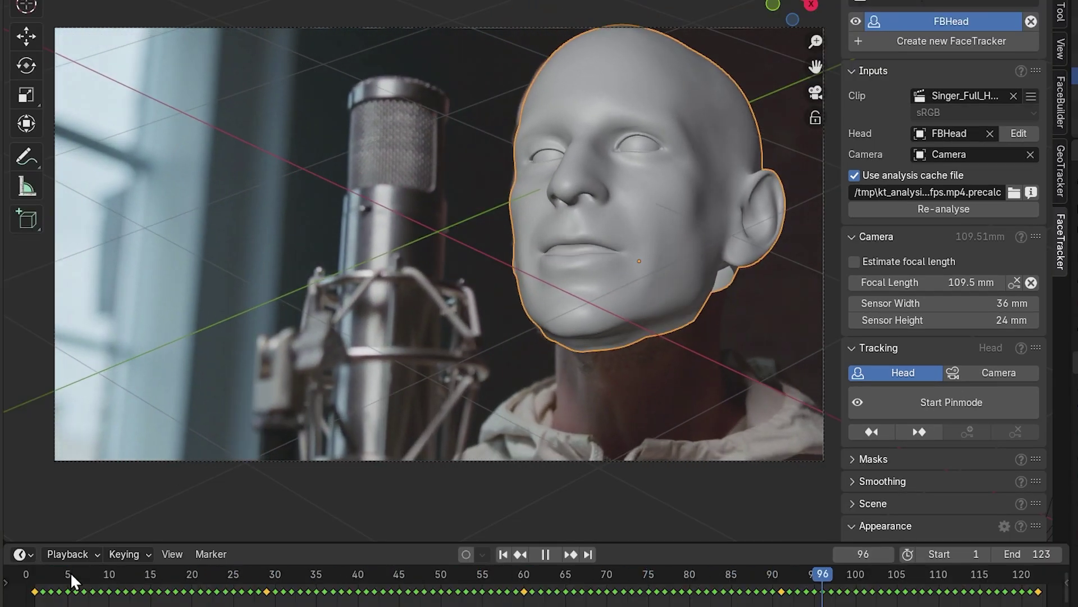
pyautogui.press('space')
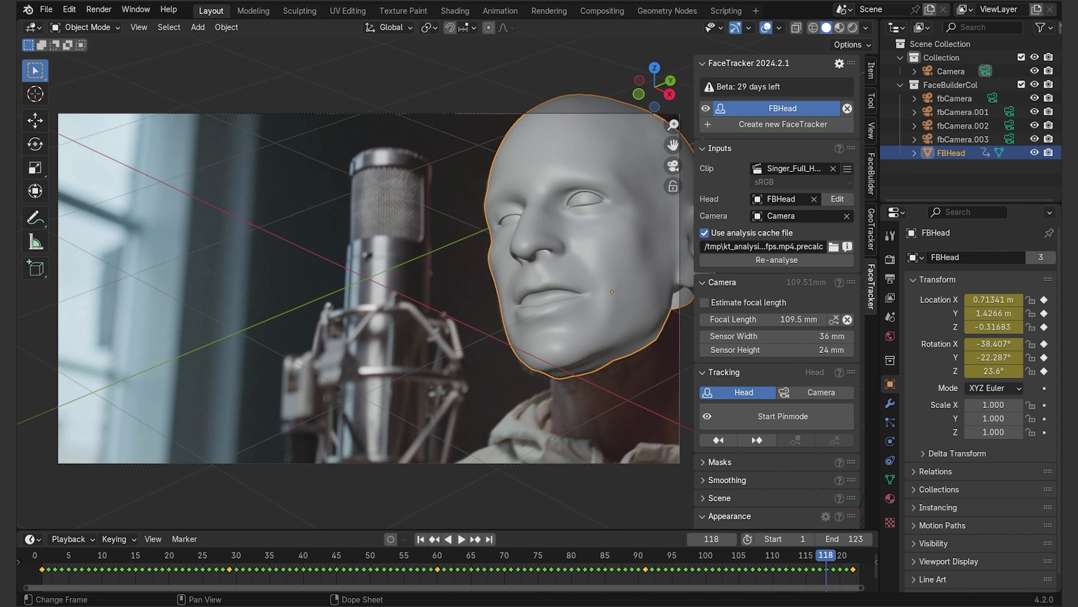
# In pinmode, go to frame 78, add it as the texture source frame and create the head texture from it.
pyautogui.click(786, 415)
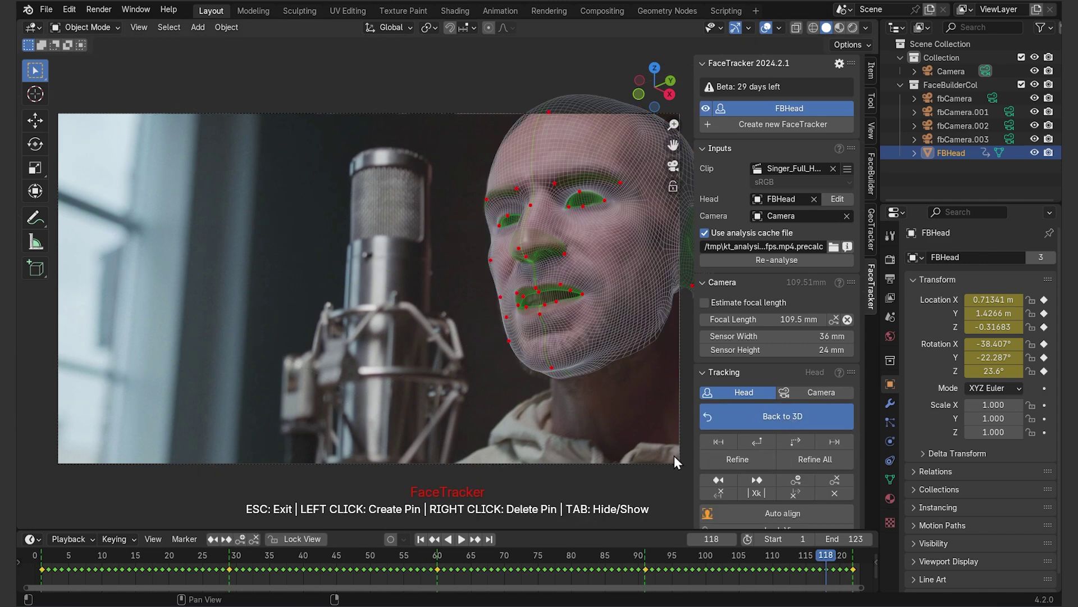
pyautogui.moveTo(61, 559); pyautogui.dragTo(511, 565)
pyautogui.click(556, 559)
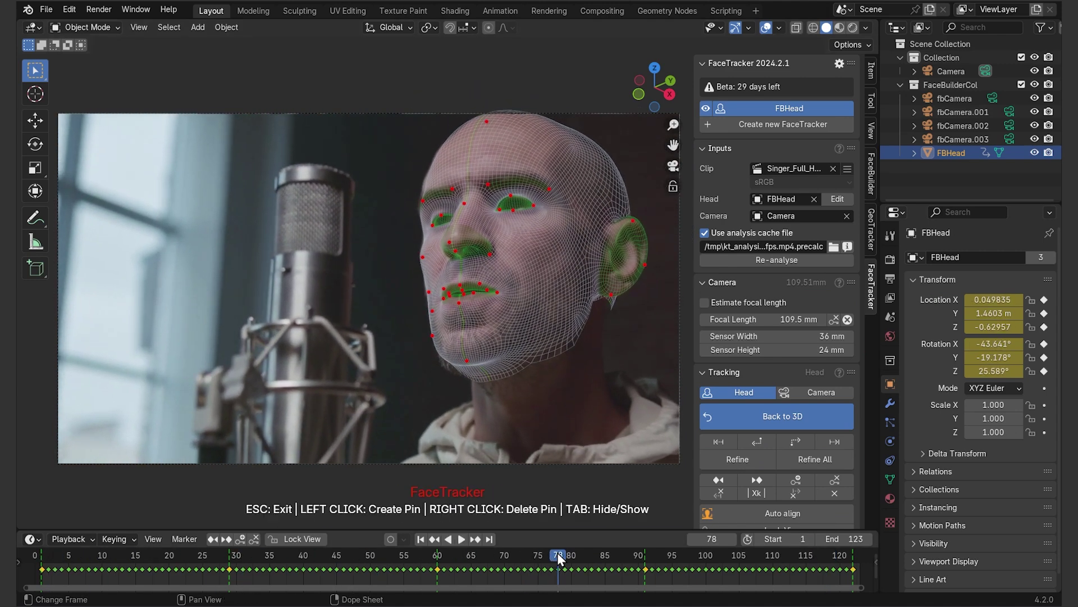
pyautogui.scroll(-8, 741, 500)
pyautogui.click(699, 433)
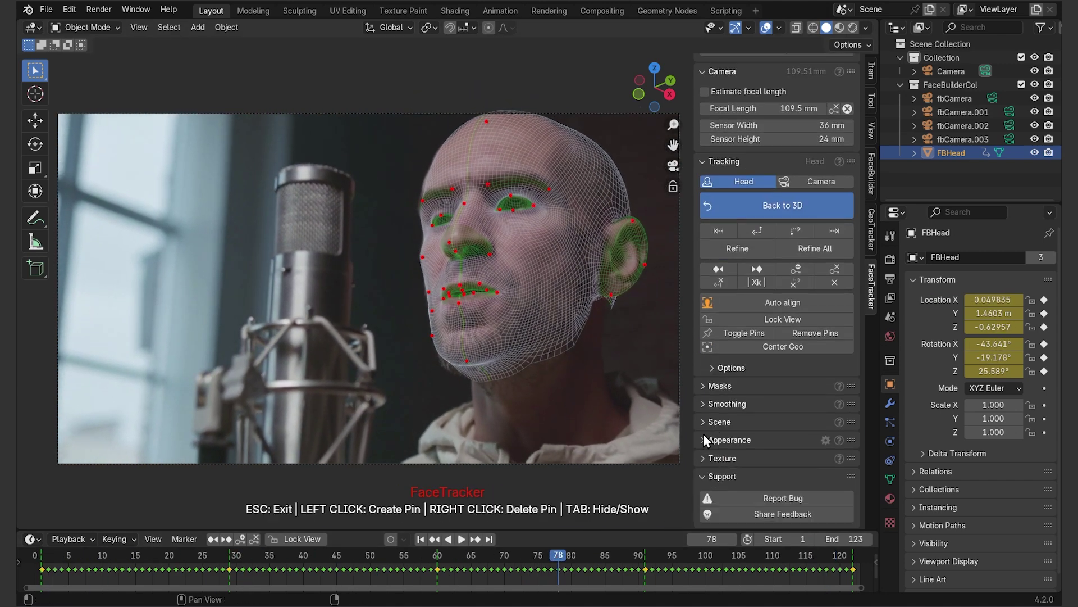
pyautogui.click(704, 452)
pyautogui.scroll(-4, 770, 430)
pyautogui.click(845, 393)
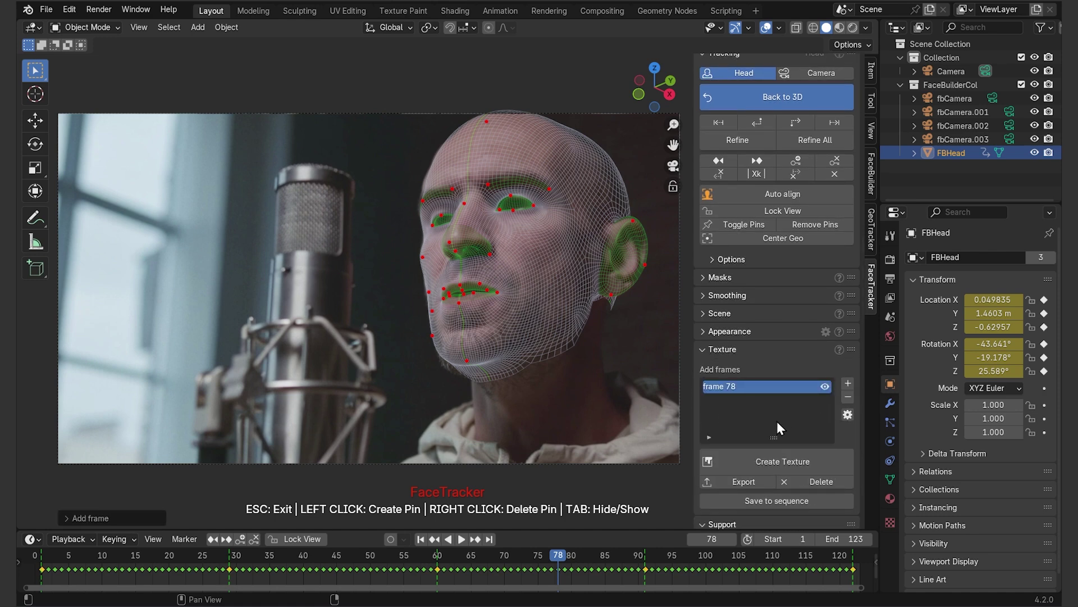
pyautogui.click(791, 452)
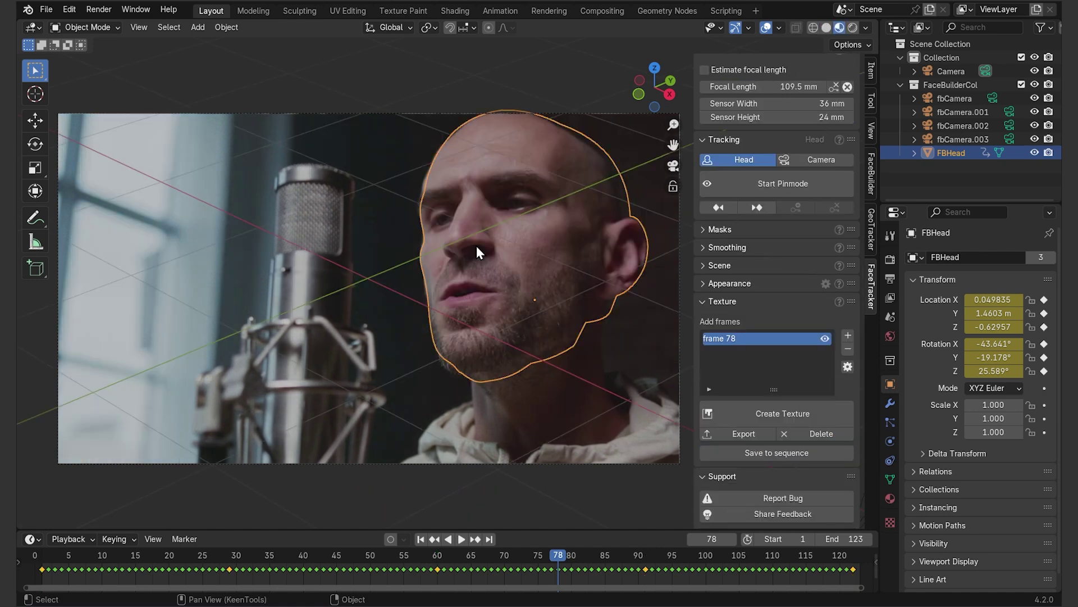
pyautogui.moveTo(476, 246); pyautogui.dragTo(485, 223, button='middle')
pyautogui.press('KP_0')
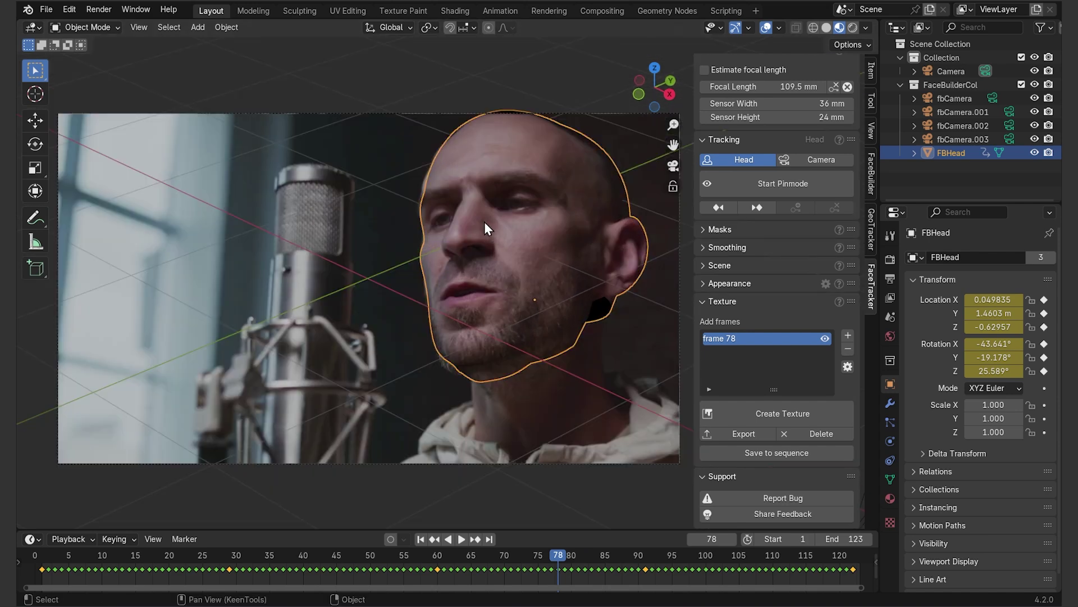
# Switch to the Shading workspace, add a second material slot to the head and create a new material in it.
pyautogui.click(454, 11)
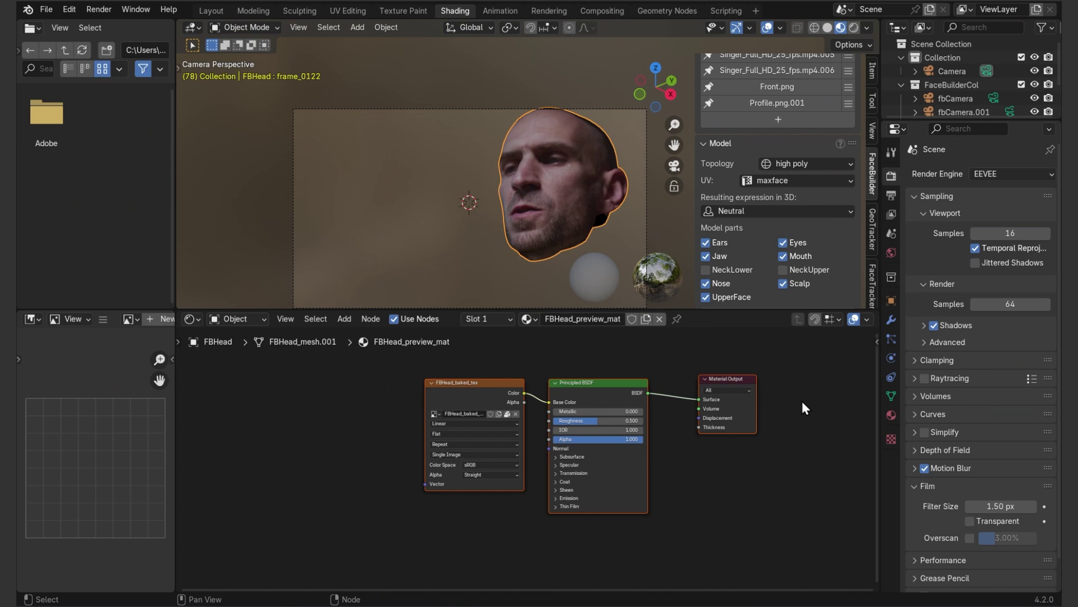
pyautogui.click(793, 441)
pyautogui.click(484, 318)
pyautogui.click(561, 345)
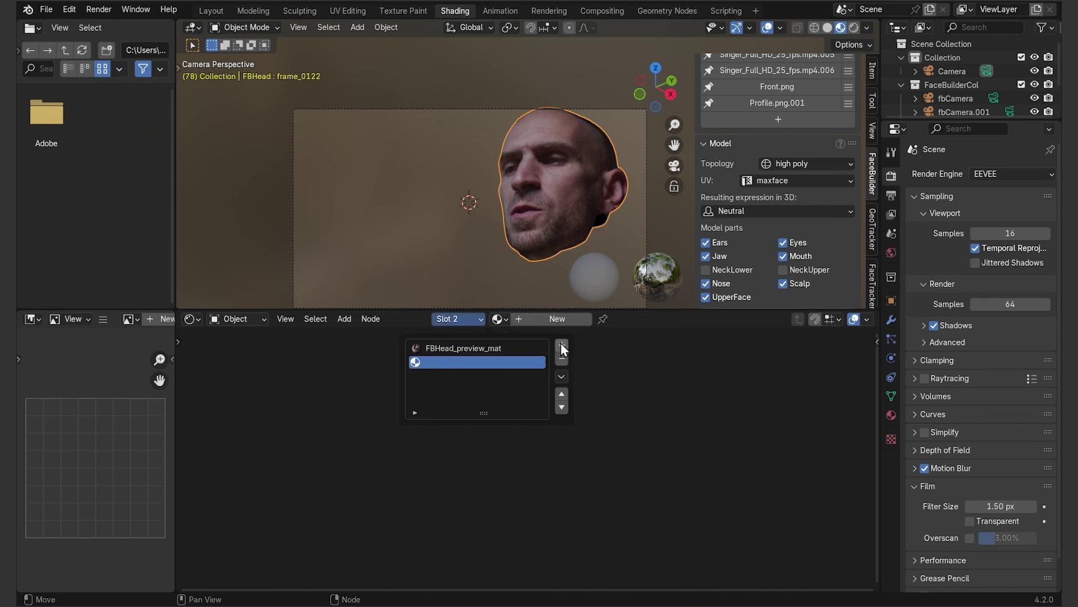
pyautogui.click(544, 318)
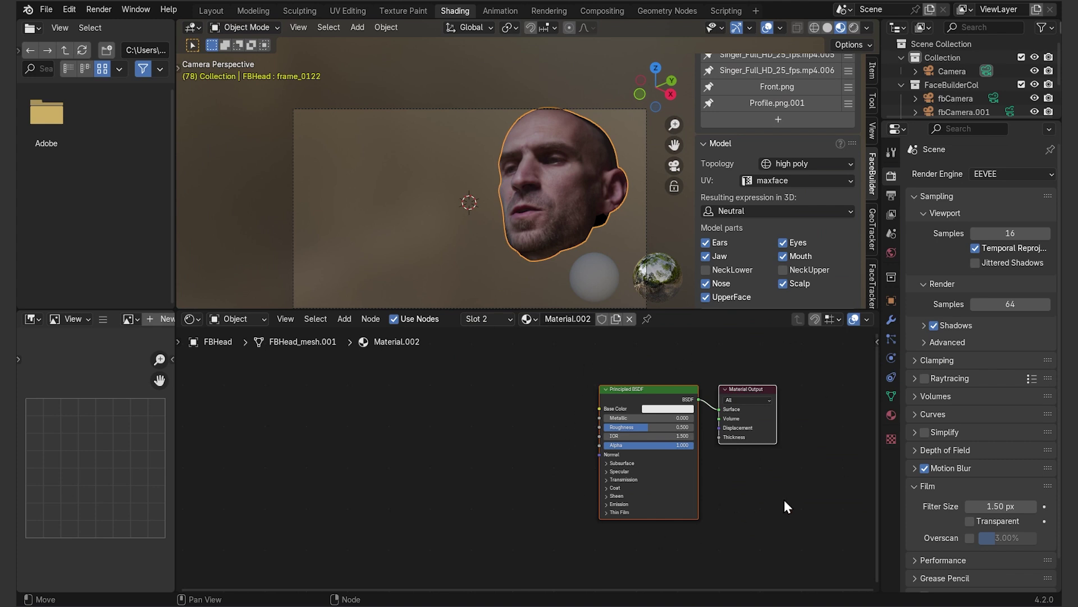
# In the first material slot, add an Image Texture node beside the baked texture and load Tatoo_3.png into it.
pyautogui.click(487, 318)
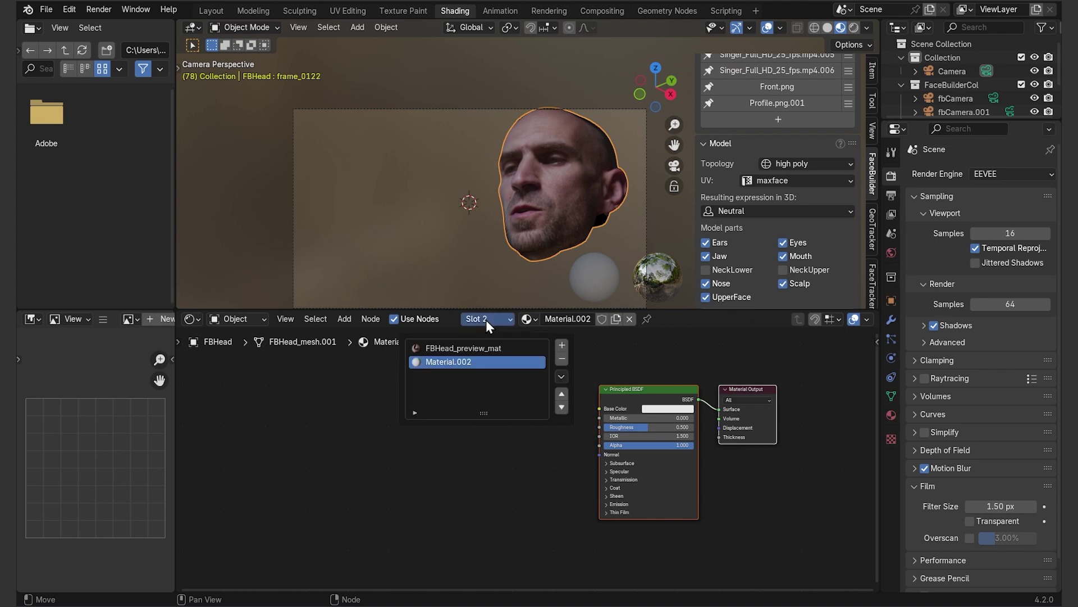
pyautogui.click(473, 348)
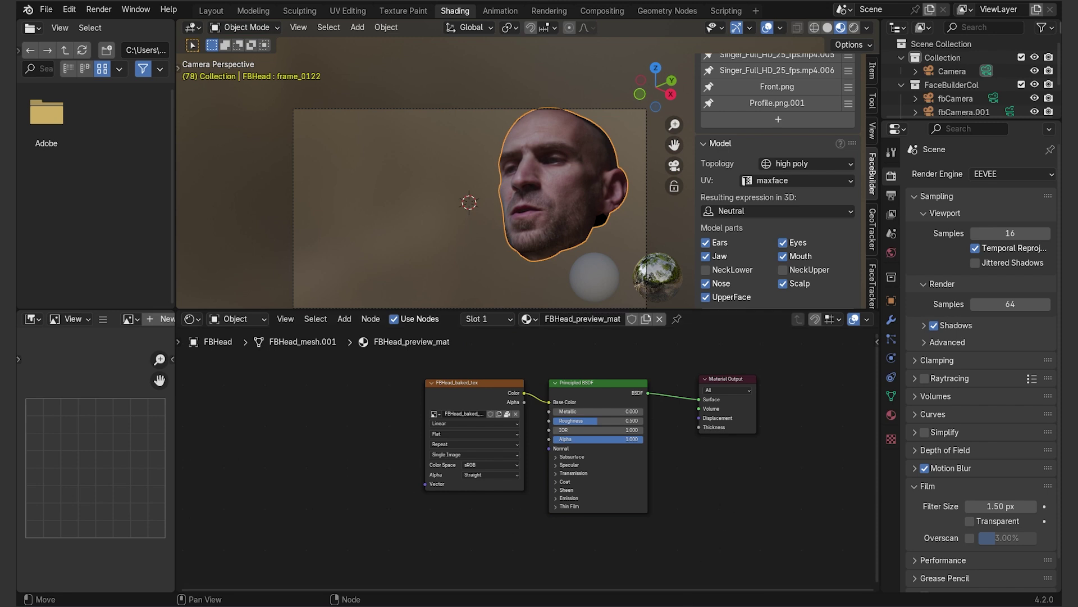
pyautogui.hotkey('shift', 'a')
pyautogui.write('image')
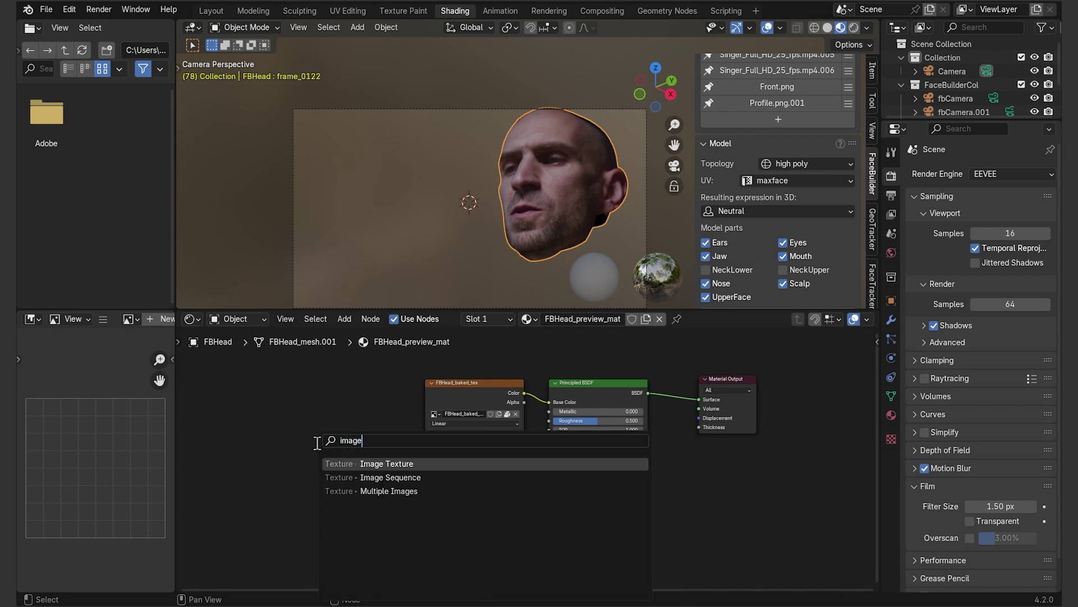
pyautogui.press('Return')
pyautogui.click(283, 402)
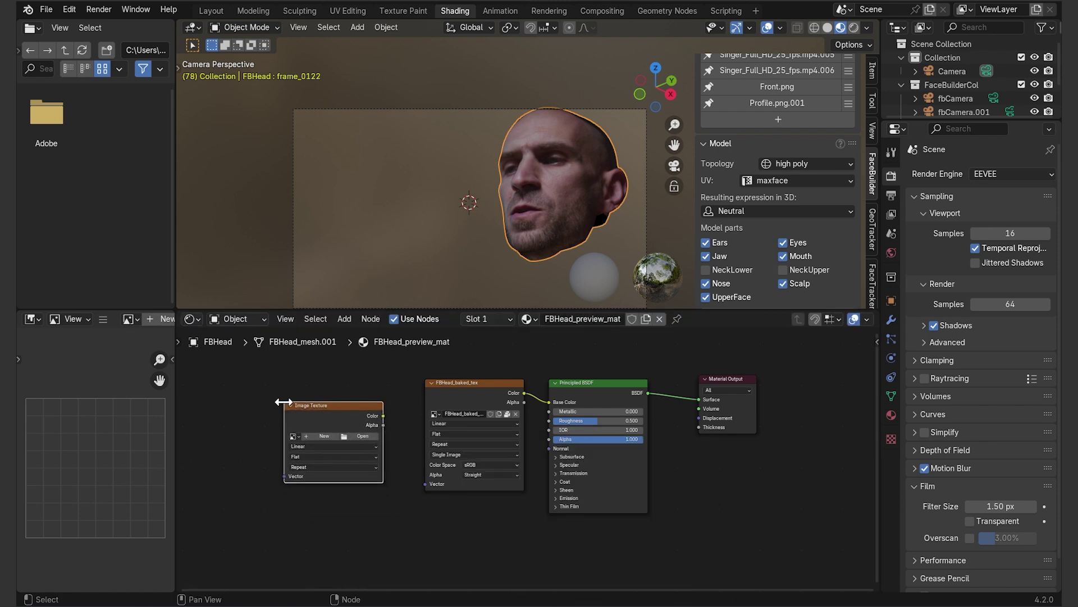
pyautogui.click(344, 437)
pyautogui.click(383, 203)
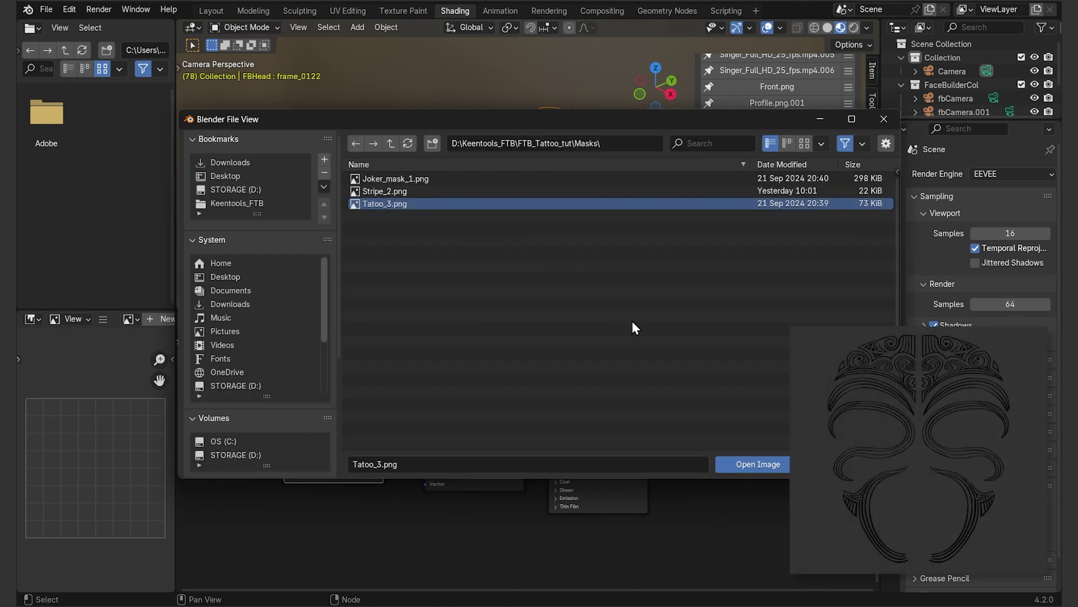
pyautogui.click(756, 459)
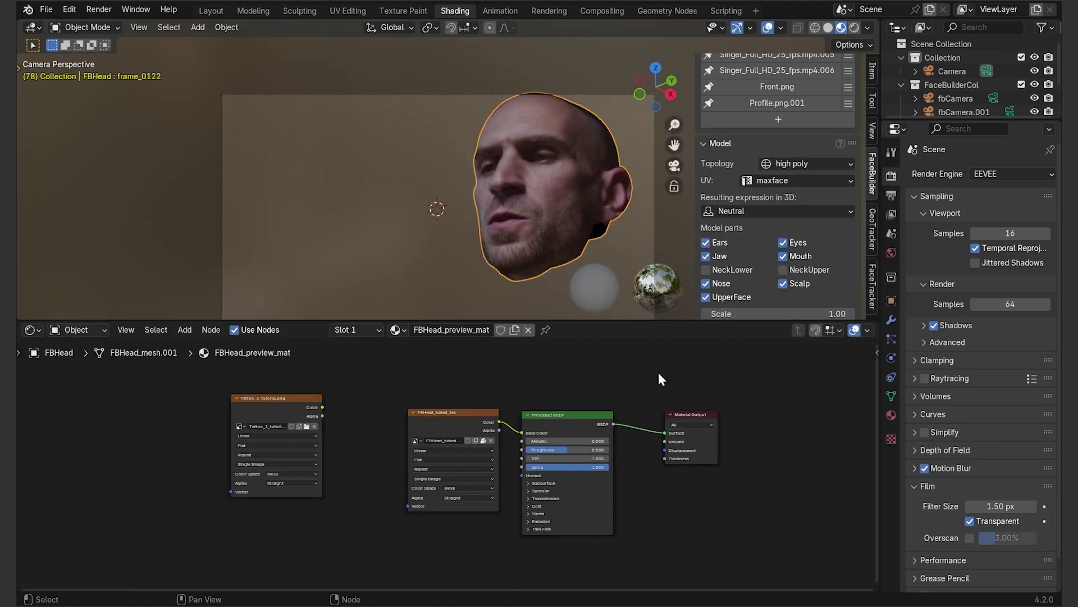
# Insert a Mix Shader before the Material Output, link the tattoo's Alpha to its Fac and move the baked-texture and Principled nodes down.
pyautogui.hotkey('shift', 'a')
pyautogui.click(693, 452)
pyautogui.click(629, 416)
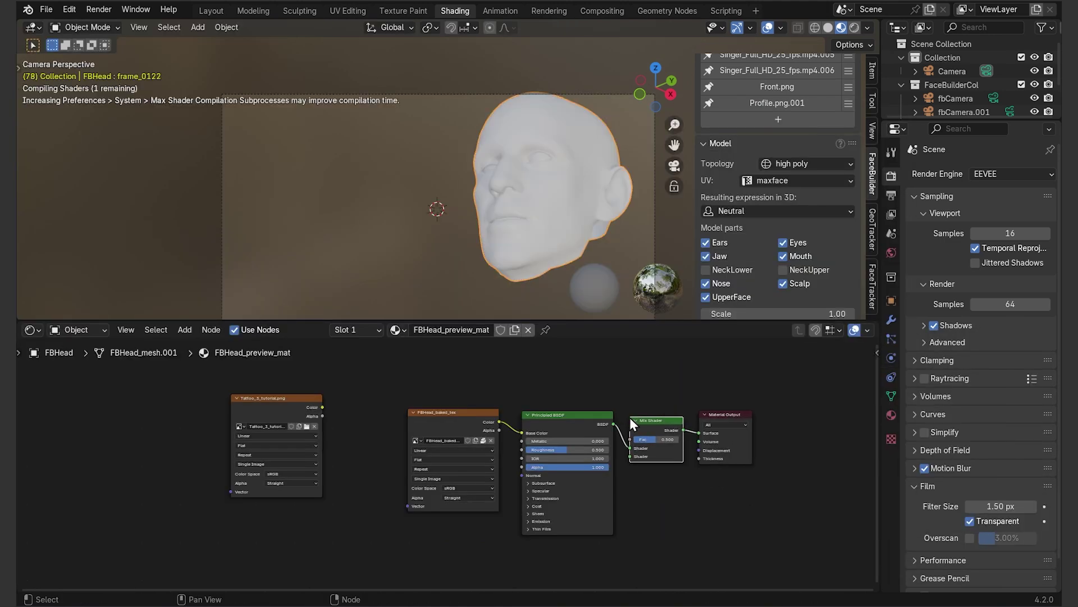
pyautogui.moveTo(322, 416); pyautogui.dragTo(638, 441)
pyautogui.moveTo(436, 386); pyautogui.dragTo(538, 465)
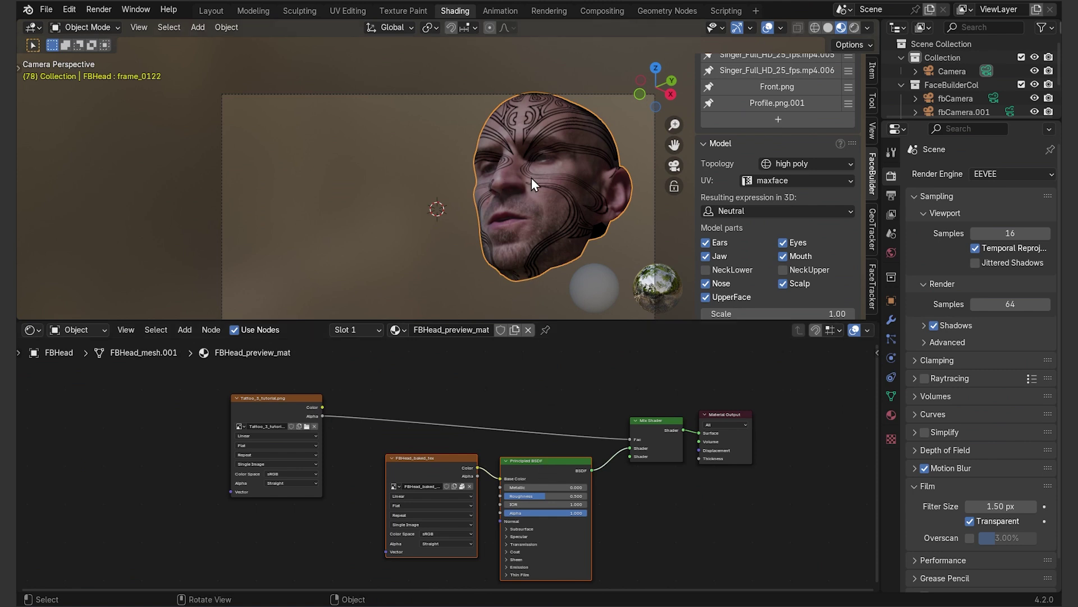
# Add Texture Coordinate and Mapping nodes to the tattoo image, with scale 1.150, location X -0.04 m and Y -0.1 m.
pyautogui.click(278, 409)
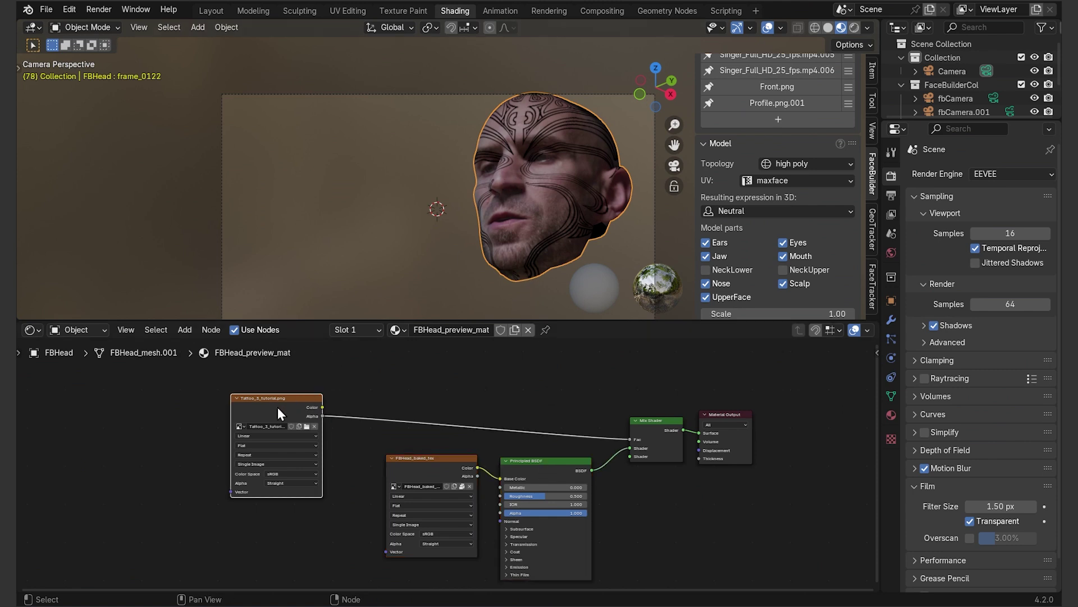
pyautogui.hotkey('ctrl', 't')
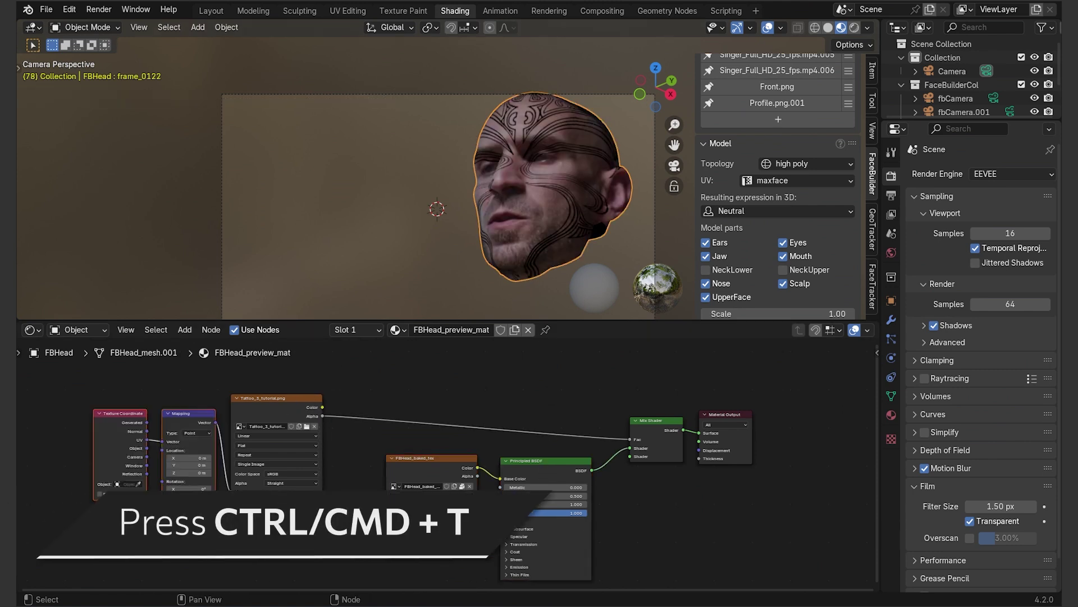
pyautogui.scroll(5, 159, 476)
pyautogui.keyDown('shift'); pyautogui.moveTo(159, 477); pyautogui.dragTo(518, 461, button='middle'); pyautogui.keyUp('shift')
pyautogui.moveTo(421, 530); pyautogui.dragTo(476, 552)
pyautogui.keyDown('shift'); pyautogui.moveTo(423, 438); pyautogui.dragTo(400, 438); pyautogui.keyUp('shift')
pyautogui.press('Escape')
pyautogui.moveTo(424, 529); pyautogui.dragTo(458, 552)
pyautogui.moveTo(423, 438)
pyautogui.keyDown('shift'); pyautogui.mouseDown()
pyautogui.moveTo(440, 437)
pyautogui.moveTo(412, 437)
pyautogui.moveTo(419, 448)
pyautogui.mouseUp(); pyautogui.keyUp('shift')
pyautogui.hotkey('alt', 'a')
# Add a second Principled BSDF and connect it to the free Shader input of the Mix Shader.
pyautogui.scroll(-4, 447, 463)
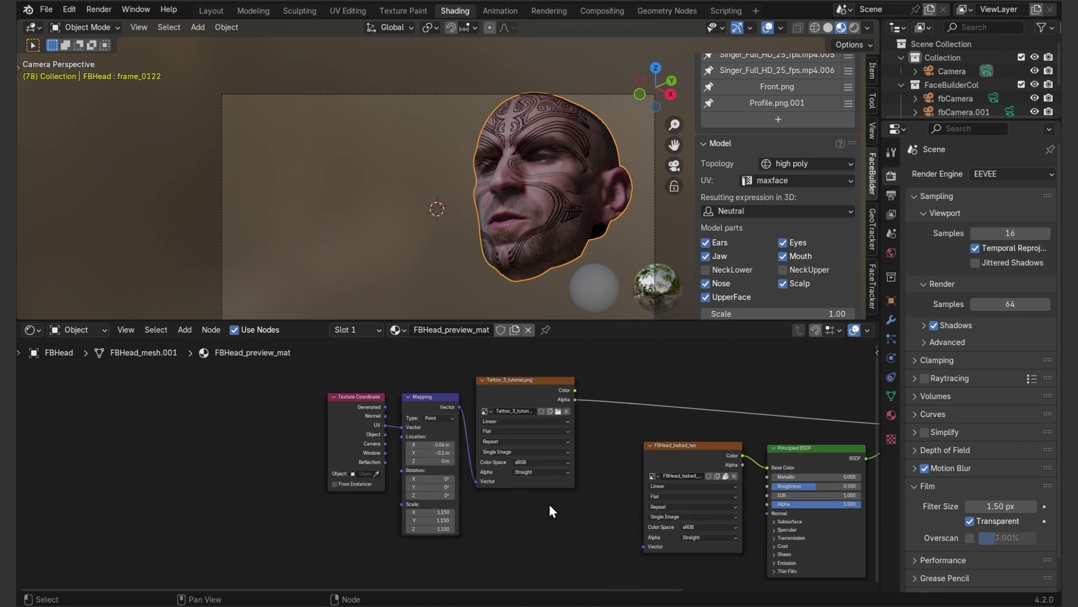
pyautogui.scroll(-2, 566, 512)
pyautogui.moveTo(579, 516); pyautogui.dragTo(422, 506, button='middle')
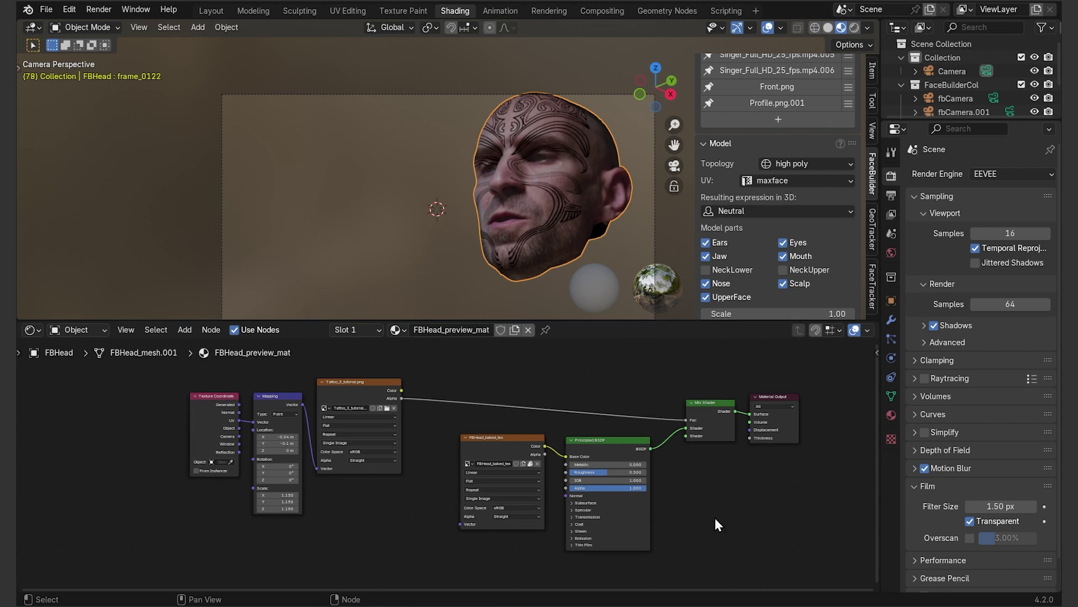
pyautogui.hotkey('shift', 'a')
pyautogui.write('prin')
pyautogui.press('Return')
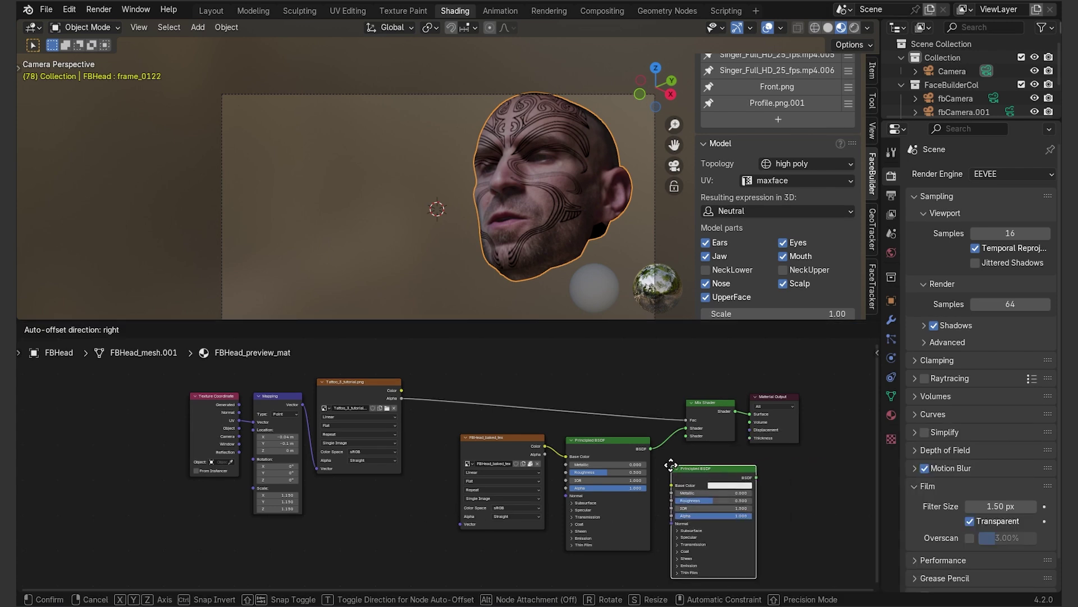
pyautogui.click(671, 465)
pyautogui.moveTo(792, 551); pyautogui.dragTo(491, 524)
pyautogui.moveTo(591, 441); pyautogui.dragTo(493, 429)
pyautogui.moveTo(658, 465); pyautogui.dragTo(686, 437)
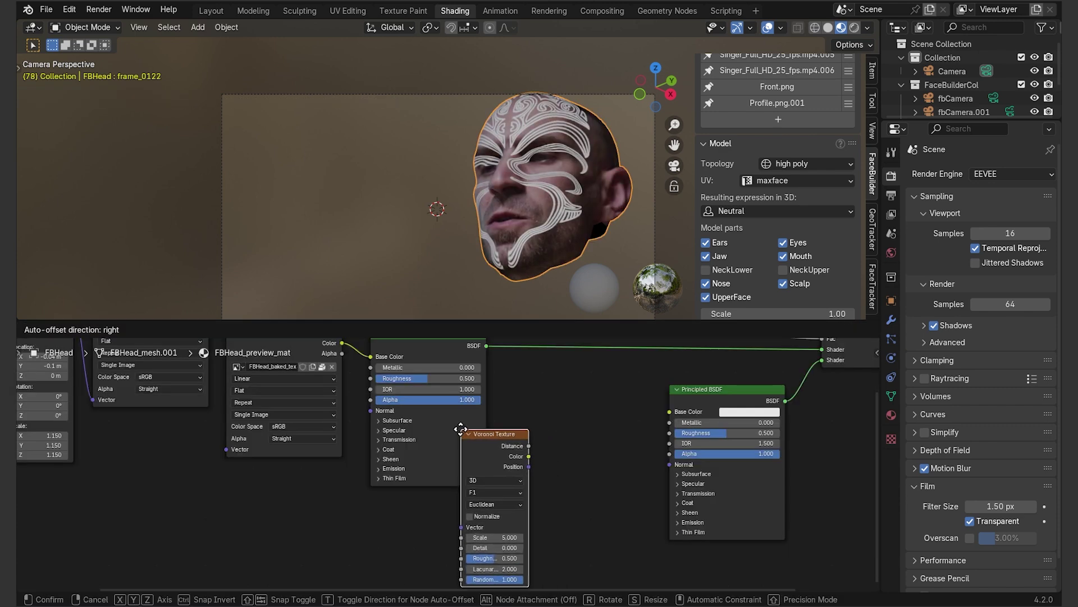
# Place Voronoi Texture, Map Range and Bump nodes, linking Distance to Value, Result to Height and the bump into the second Principled BSDF's Normal.
pyautogui.click(460, 429)
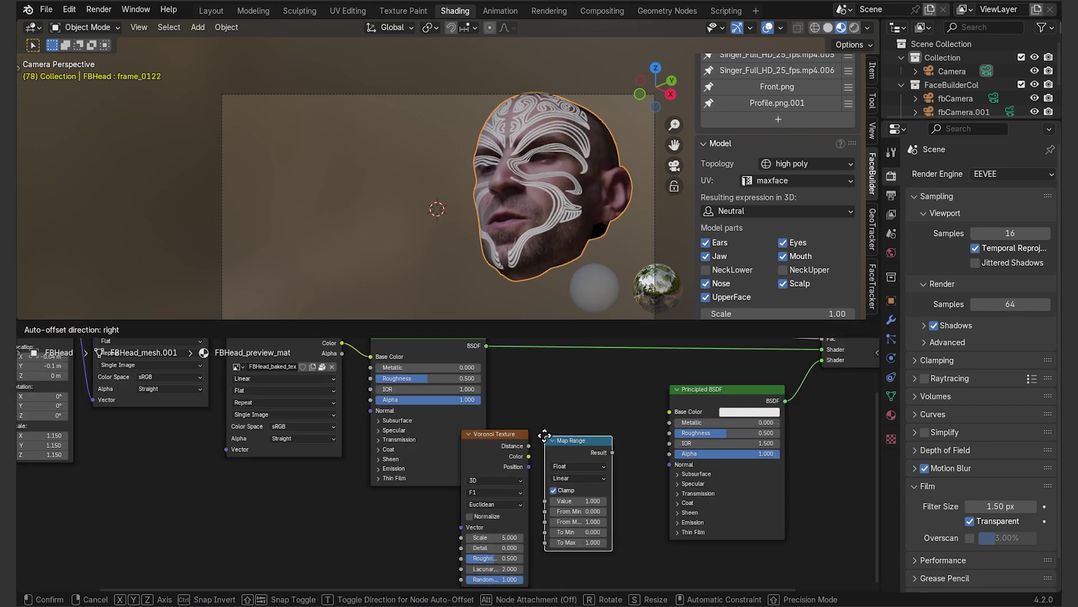
pyautogui.click(546, 439)
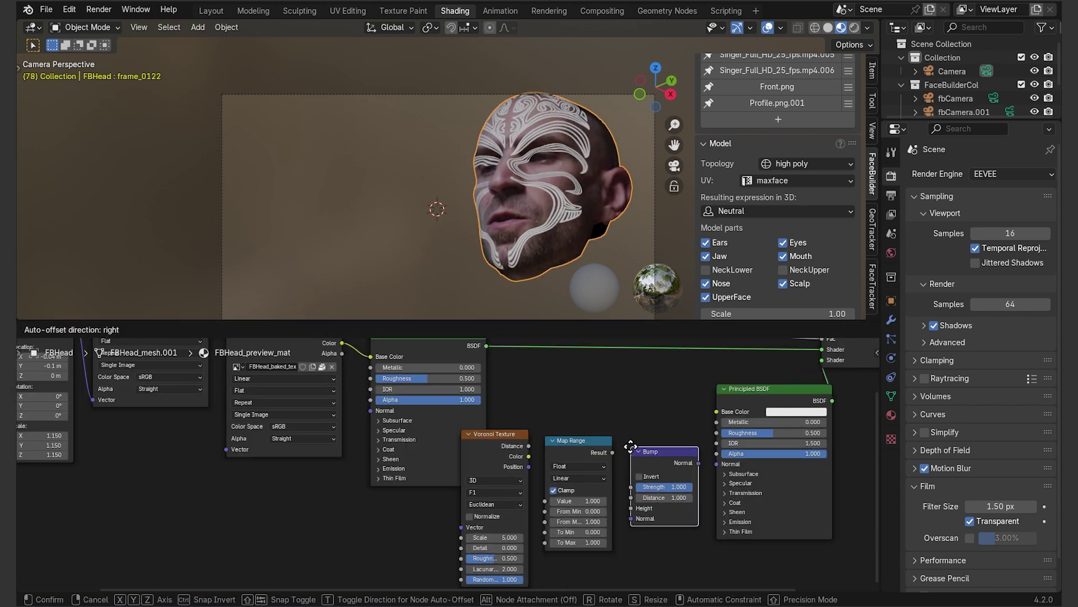
pyautogui.click(630, 438)
pyautogui.moveTo(529, 445); pyautogui.dragTo(545, 501)
pyautogui.moveTo(612, 452); pyautogui.dragTo(631, 499)
pyautogui.moveTo(698, 455); pyautogui.dragTo(717, 464)
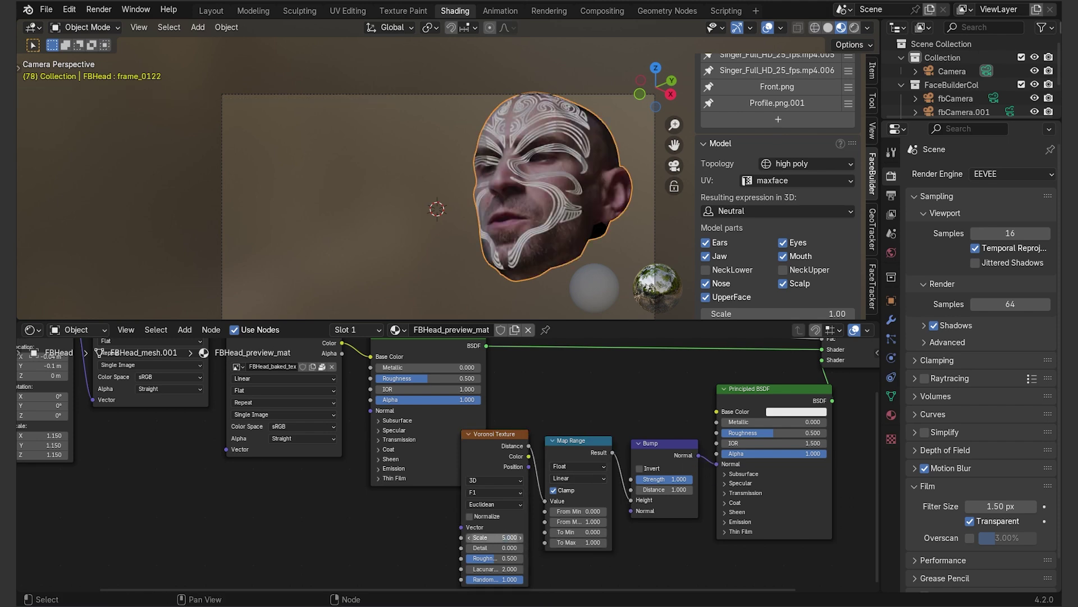
# Set the Voronoi scale to 900 and the Map Range to Smoother Step with From Max 0.300.
pyautogui.press('Return')
pyautogui.scroll(10, 565, 187)
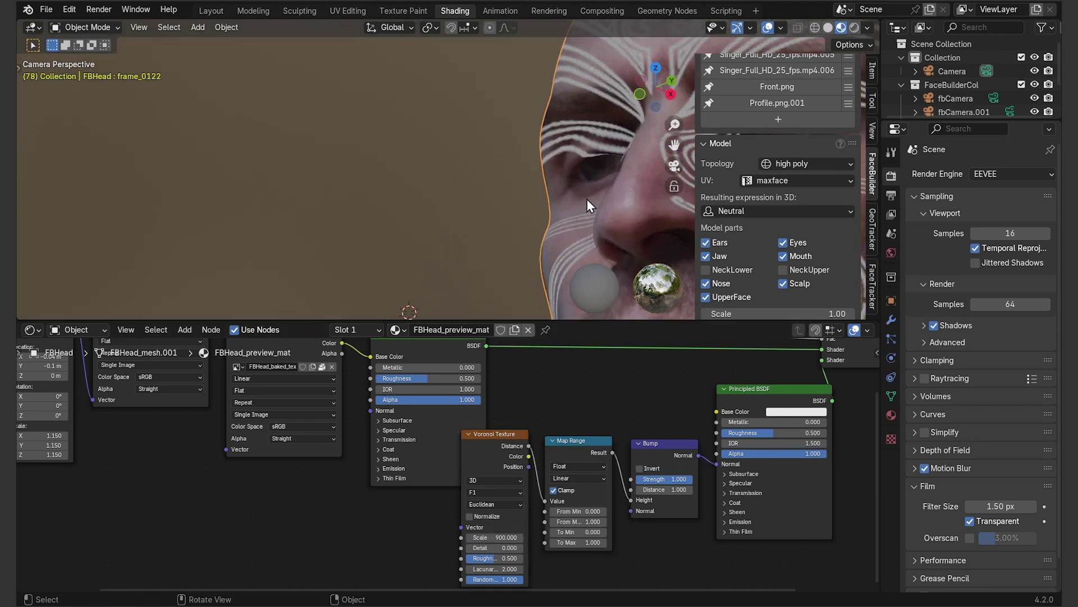
pyautogui.click(579, 478)
pyautogui.click(588, 513)
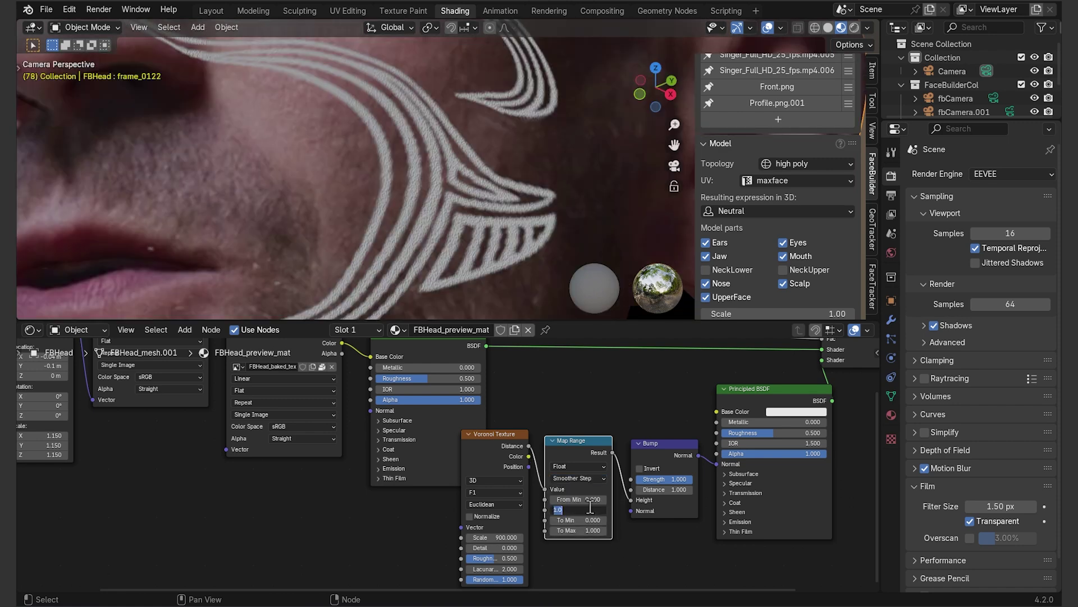
pyautogui.press('Return')
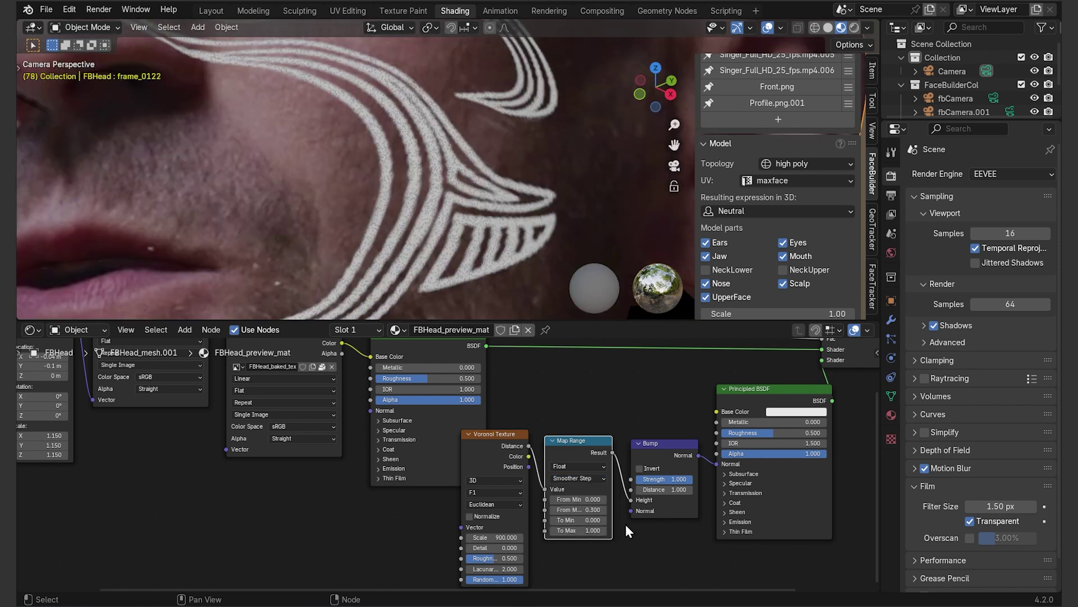
# Invert the Bump with a strength of about 0.553 and make the tattoo shader's base color black, checking it in playback.
pyautogui.click(639, 468)
pyautogui.moveTo(654, 479); pyautogui.dragTo(626, 479)
pyautogui.click(797, 412)
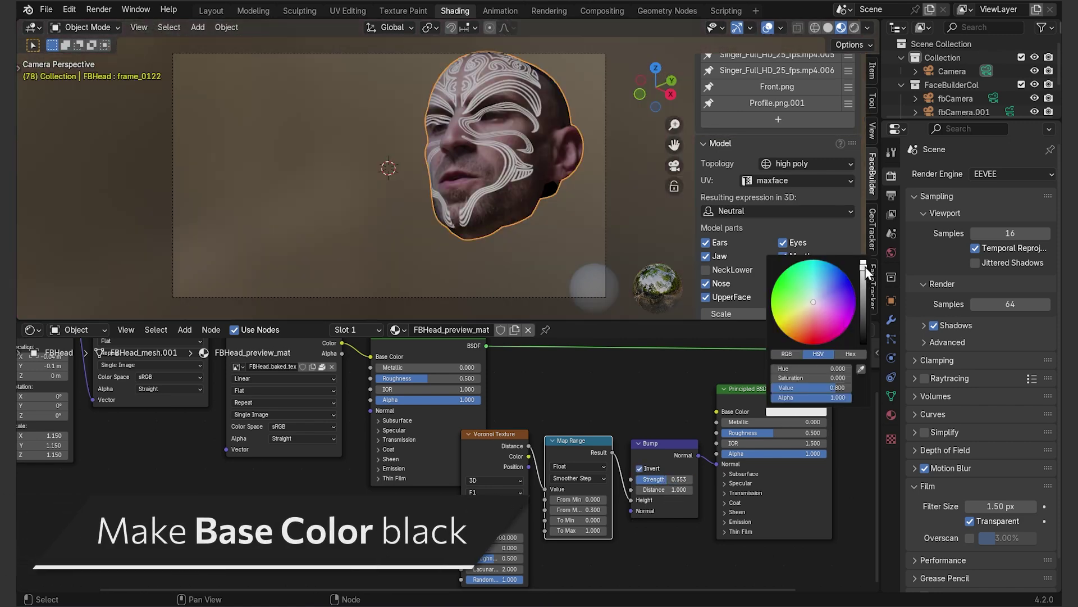
pyautogui.moveTo(811, 387); pyautogui.dragTo(770, 388)
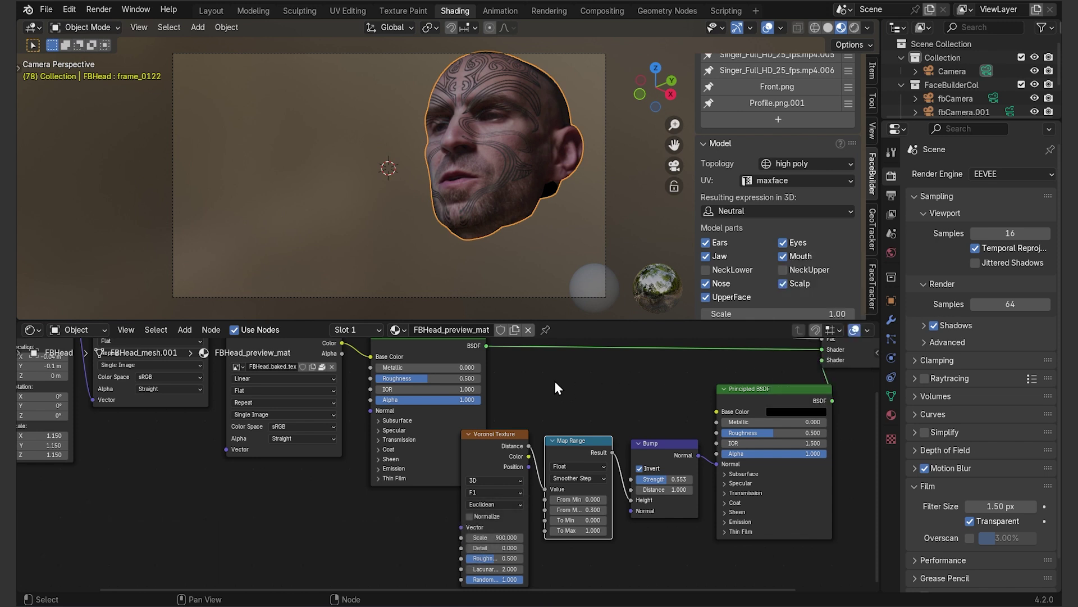
pyautogui.press('space')
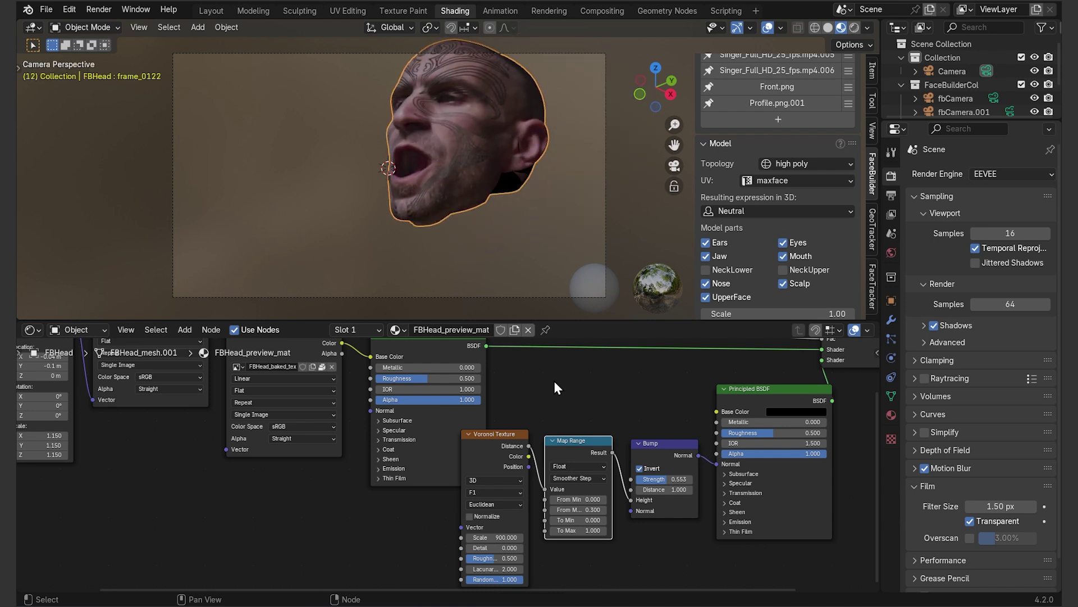
# Add a Holdout shader and connect it to the Mix Shader's first Shader input in place of the baked-texture Principled BSDF.
pyautogui.moveTo(551, 385); pyautogui.dragTo(530, 445, button='middle')
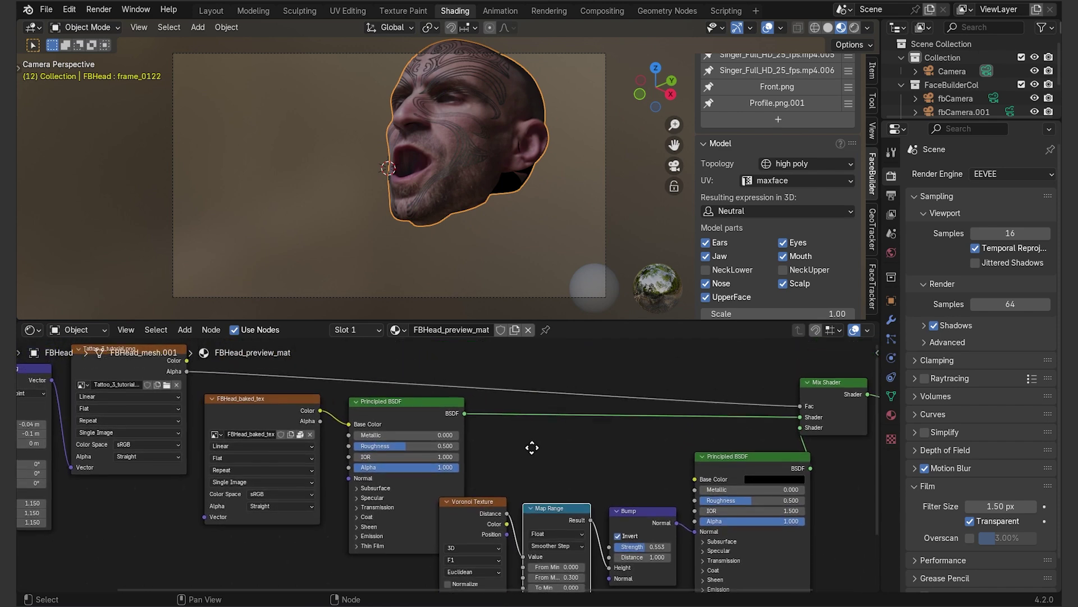
pyautogui.hotkey('shift', 'a')
pyautogui.write('hold')
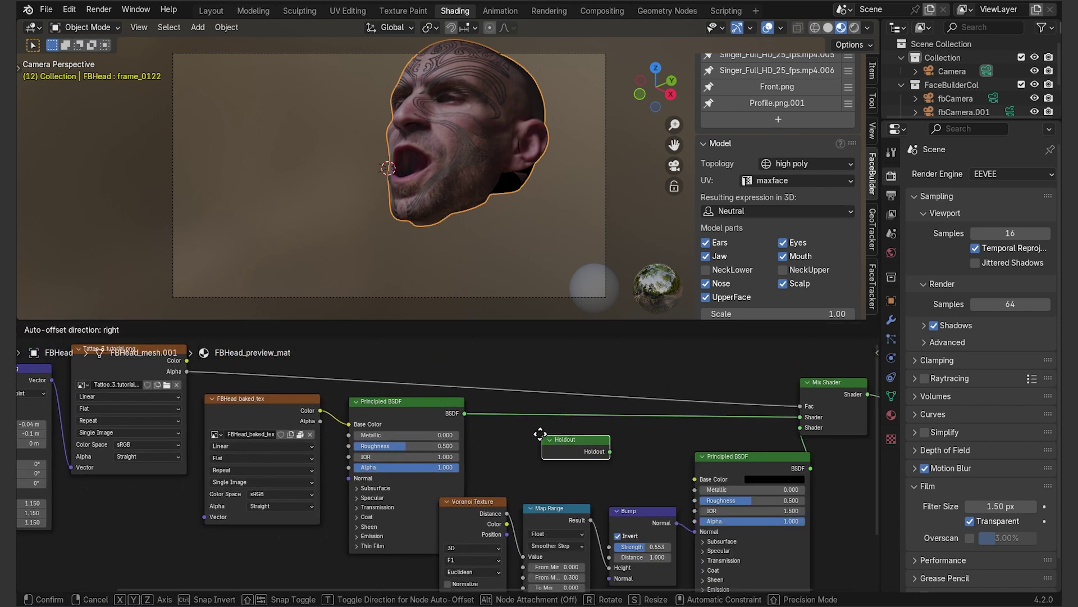
pyautogui.click(531, 430)
pyautogui.moveTo(599, 444); pyautogui.dragTo(800, 417)
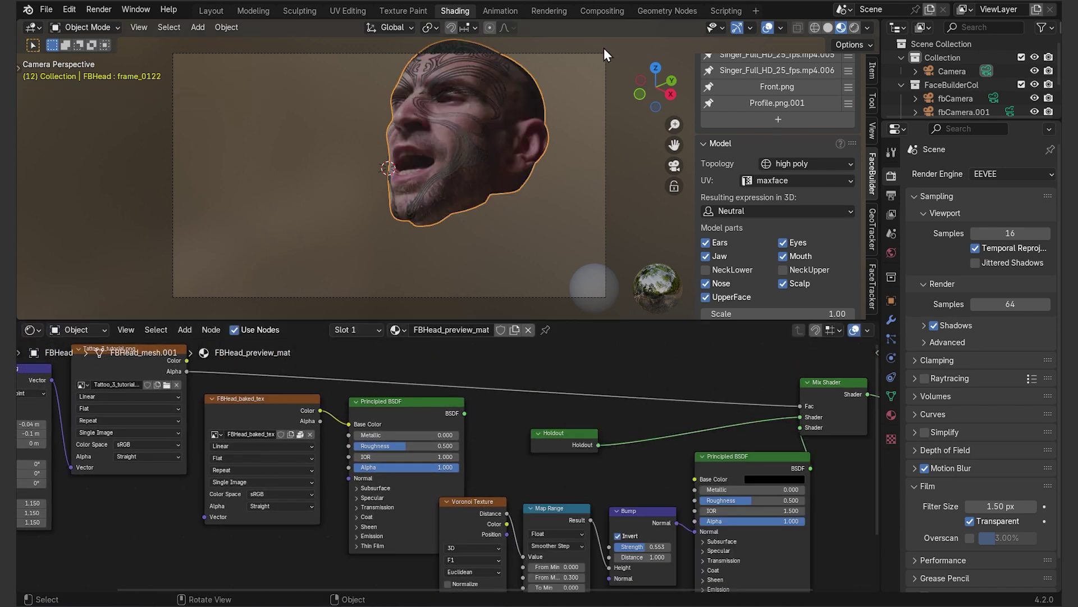
# Switch to the Compositing workspace and add a Mix Color node set to Multiply above the Composite node.
pyautogui.click(605, 9)
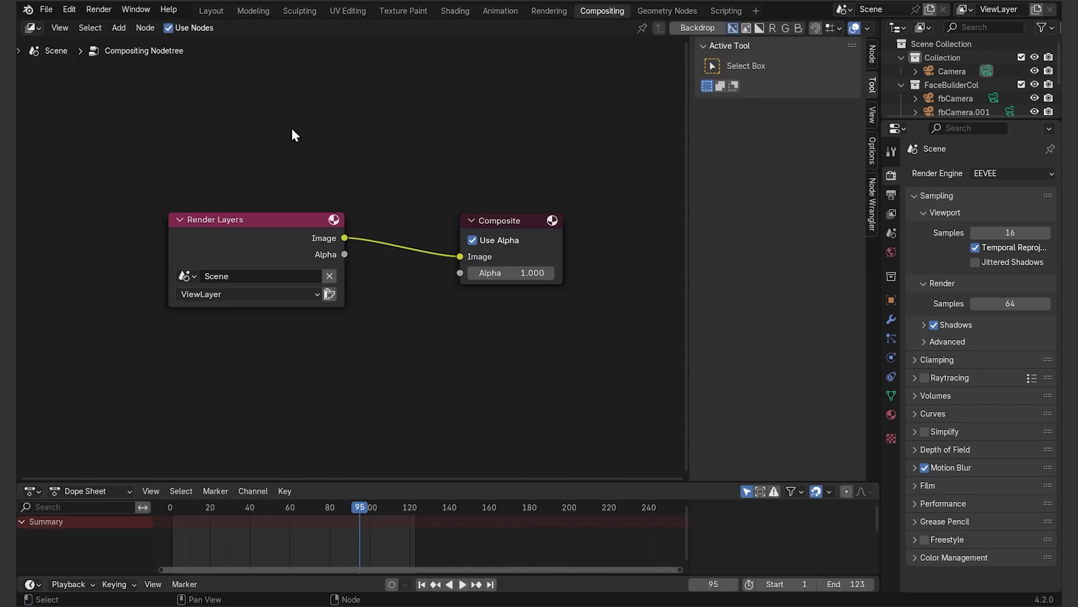
pyautogui.hotkey('shift', 'a')
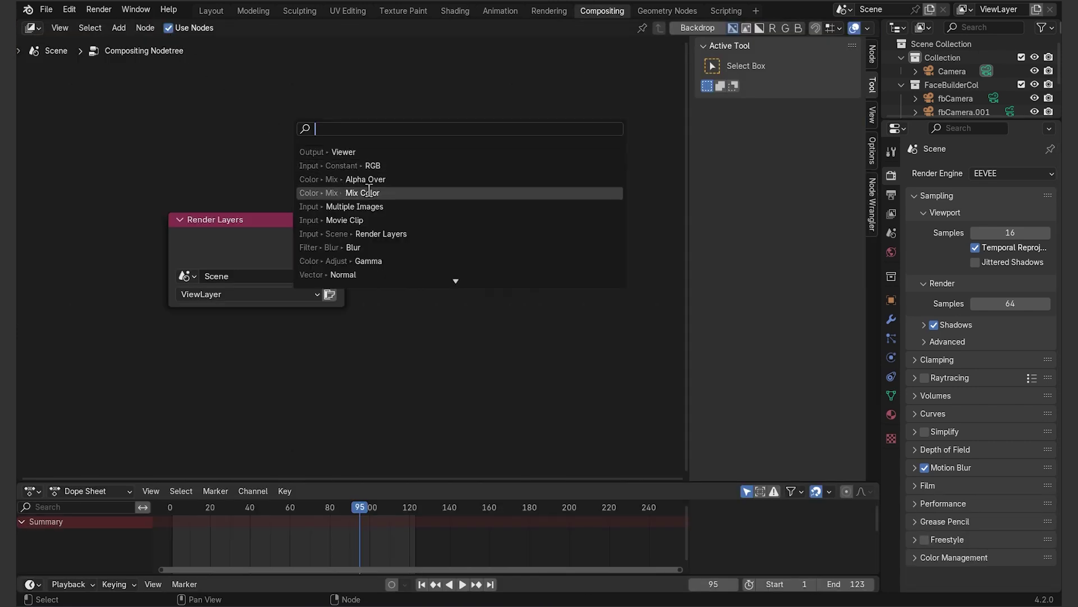
pyautogui.click(374, 194)
pyautogui.click(393, 120)
pyautogui.click(400, 132)
pyautogui.click(406, 206)
# Add a Movie Clip node above Render Layers and assign the singer clip to it.
pyautogui.hotkey('shift', 'a')
pyautogui.click(205, 192)
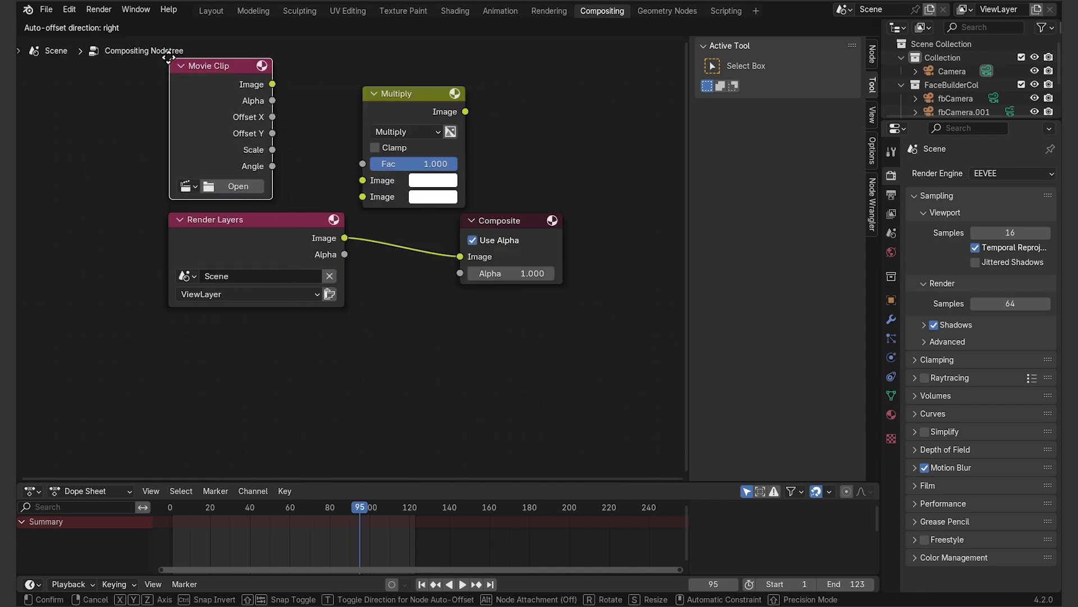
pyautogui.click(175, 87)
pyautogui.click(193, 214)
pyautogui.click(236, 303)
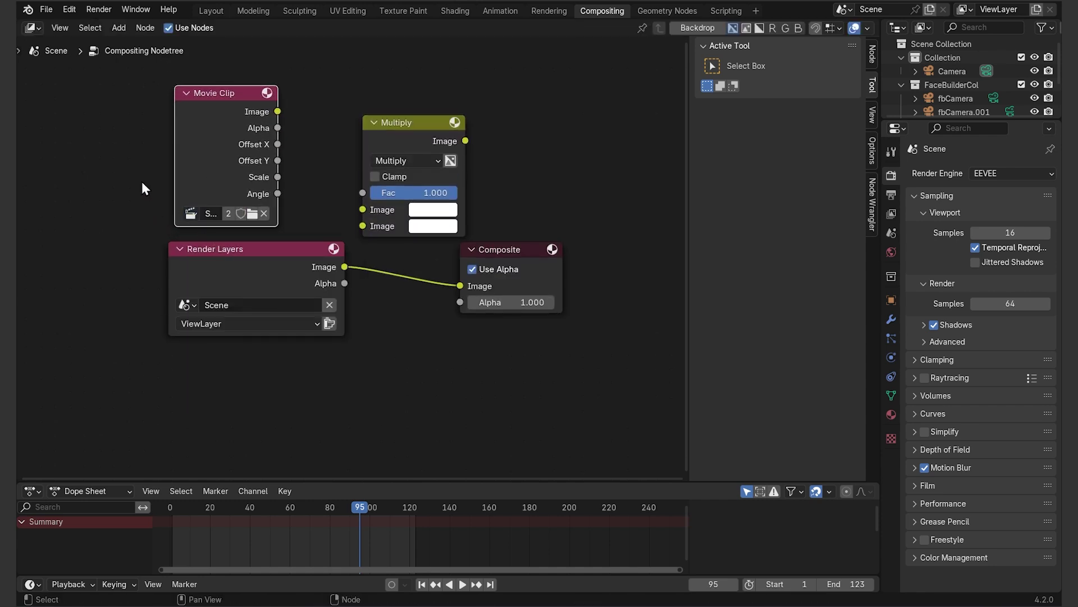
# Connect the Movie Clip and Render Layers images to Multiply's first and second image inputs, and check the Film transparency setting.
pyautogui.moveTo(272, 112); pyautogui.dragTo(364, 209)
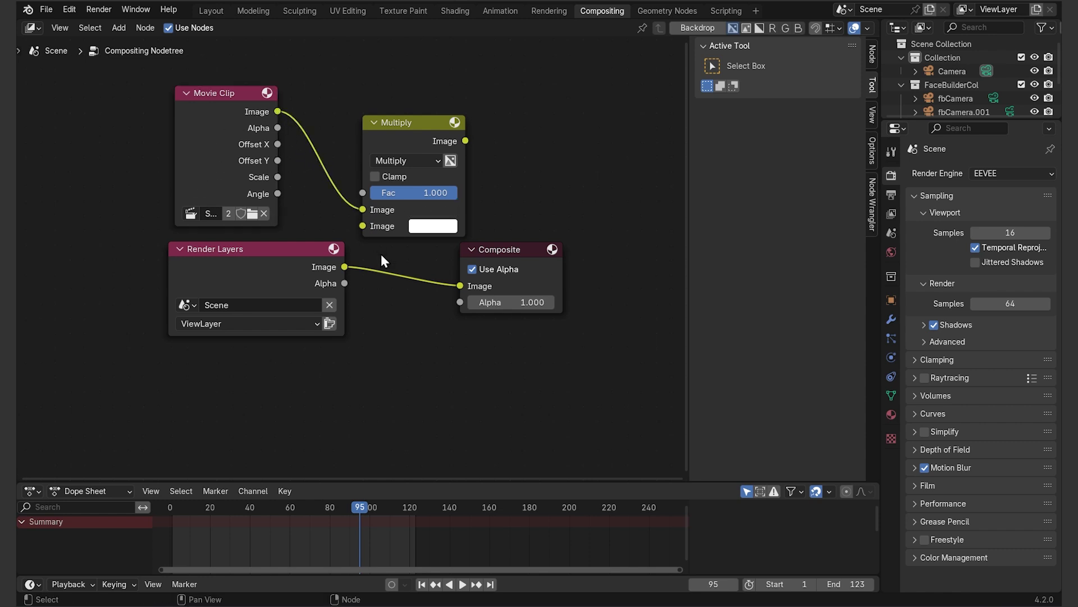
pyautogui.moveTo(459, 285); pyautogui.dragTo(355, 228)
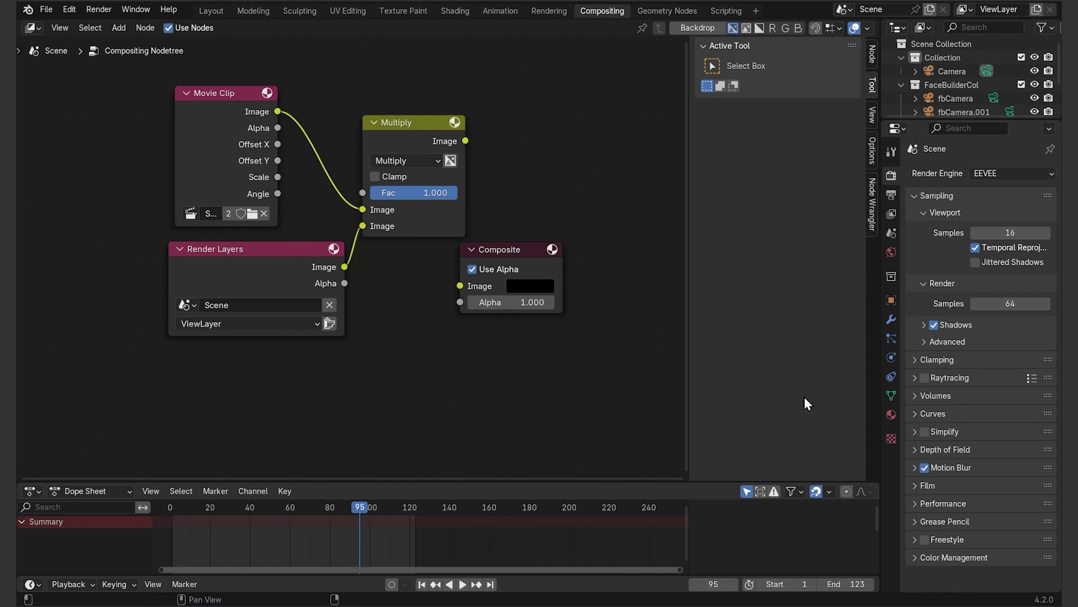
pyautogui.click(914, 485)
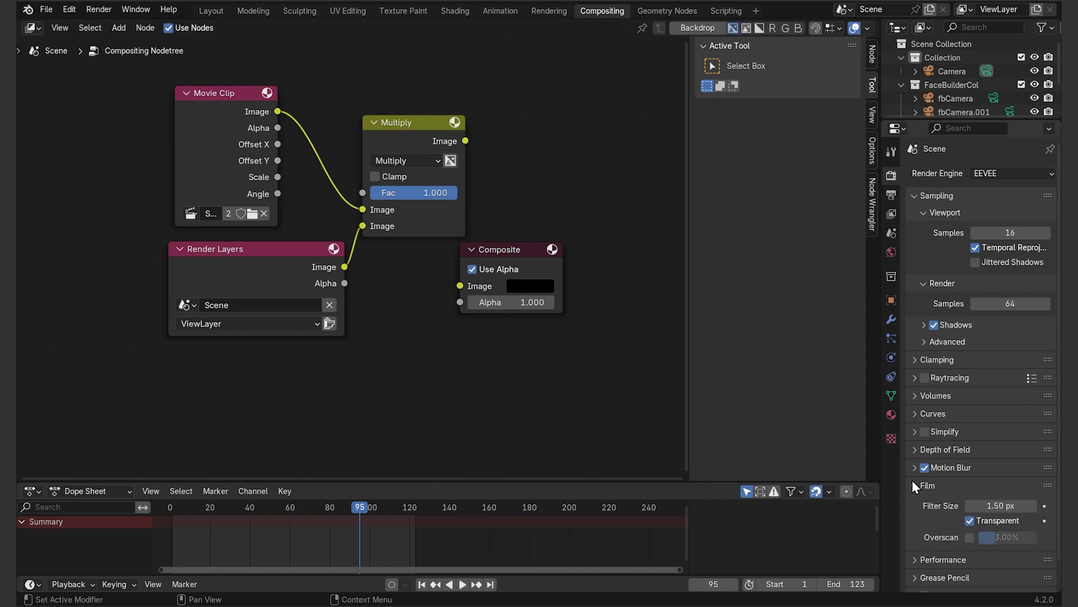
pyautogui.click(915, 484)
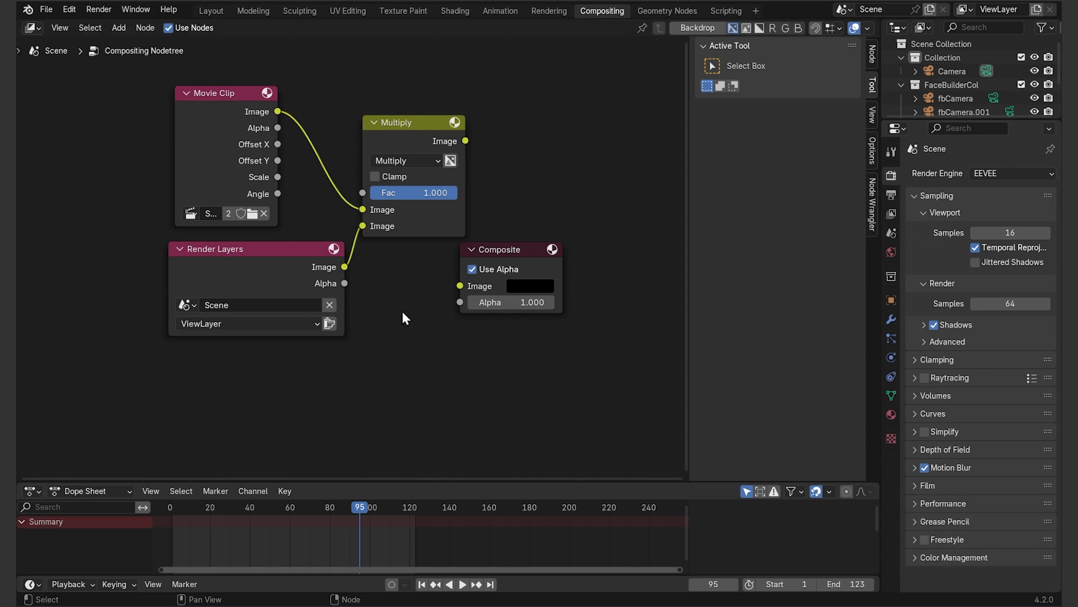
# Connect Multiply's output to the repositioned Composite node and render the current frame to review the result.
pyautogui.moveTo(491, 251); pyautogui.dragTo(547, 140)
pyautogui.moveTo(466, 140); pyautogui.dragTo(517, 175)
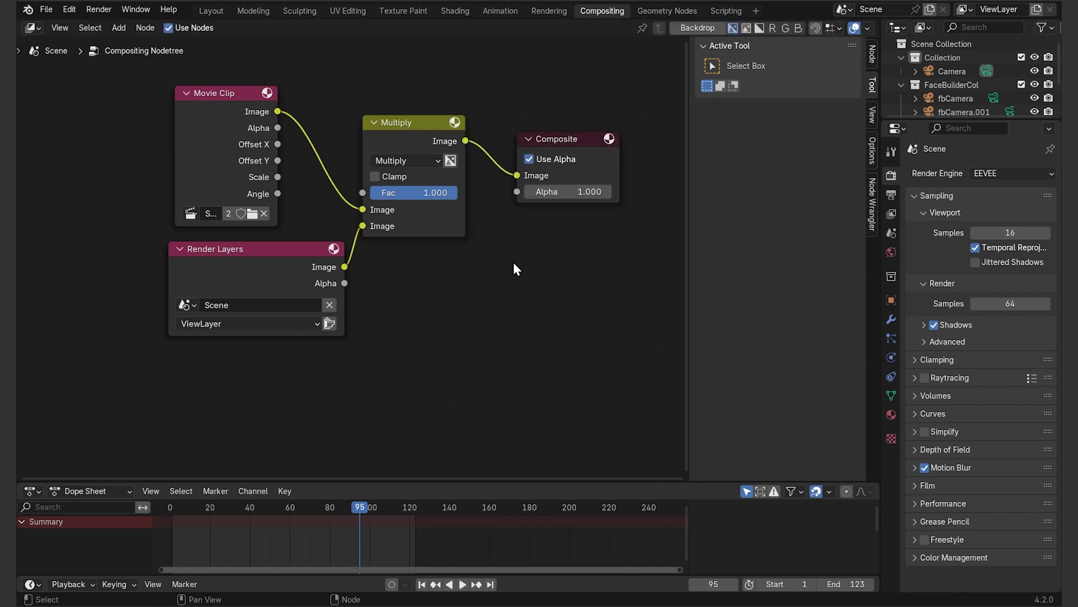
pyautogui.press('F12')
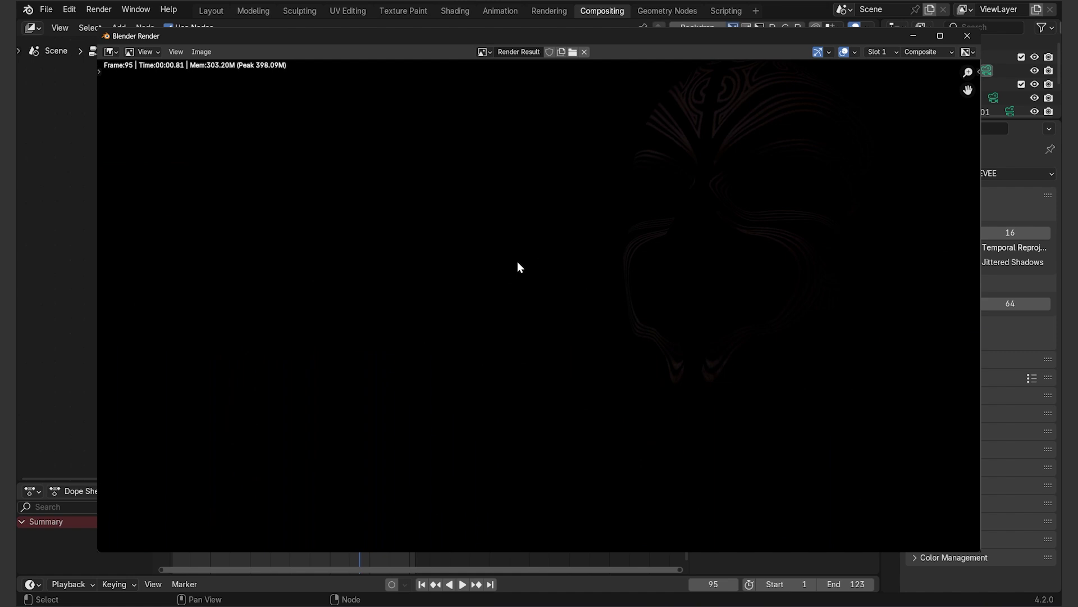
pyautogui.click(968, 36)
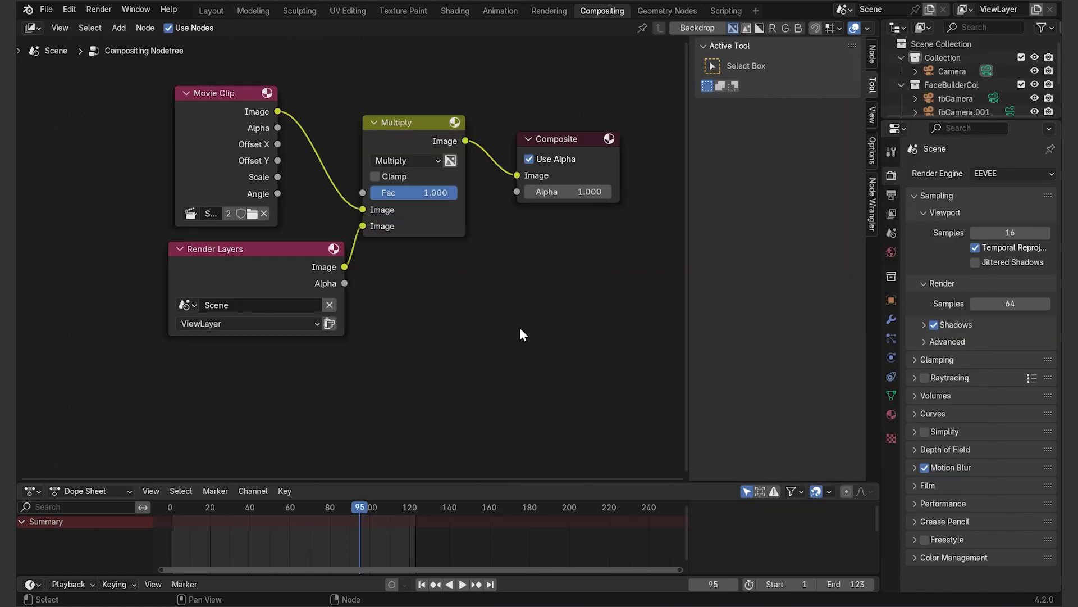
# Add an Alpha Over node between Render Layers and Multiply, feeding the Render Layers image into its second Image input.
pyautogui.hotkey('shift', 'a')
pyautogui.click(553, 405)
pyautogui.click(437, 291)
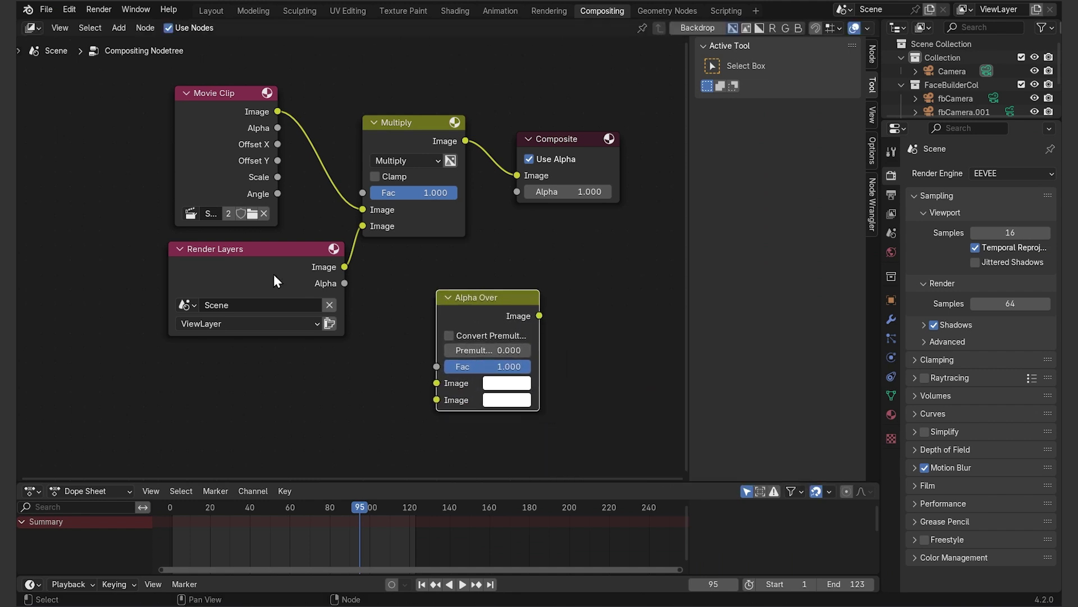
pyautogui.moveTo(274, 279); pyautogui.dragTo(168, 317)
pyautogui.moveTo(472, 298); pyautogui.dragTo(319, 237)
pyautogui.moveTo(284, 323); pyautogui.dragTo(284, 341)
pyautogui.click(488, 352)
# Add an RGB node, connect it to Alpha Over's first Image input, and render the current frame to review the composite.
pyautogui.moveTo(128, 300); pyautogui.dragTo(132, 342)
pyautogui.hotkey('shift', 'a')
pyautogui.click(150, 319)
pyautogui.click(40, 163)
pyautogui.moveTo(144, 191); pyautogui.dragTo(285, 324)
pyautogui.press('F12')
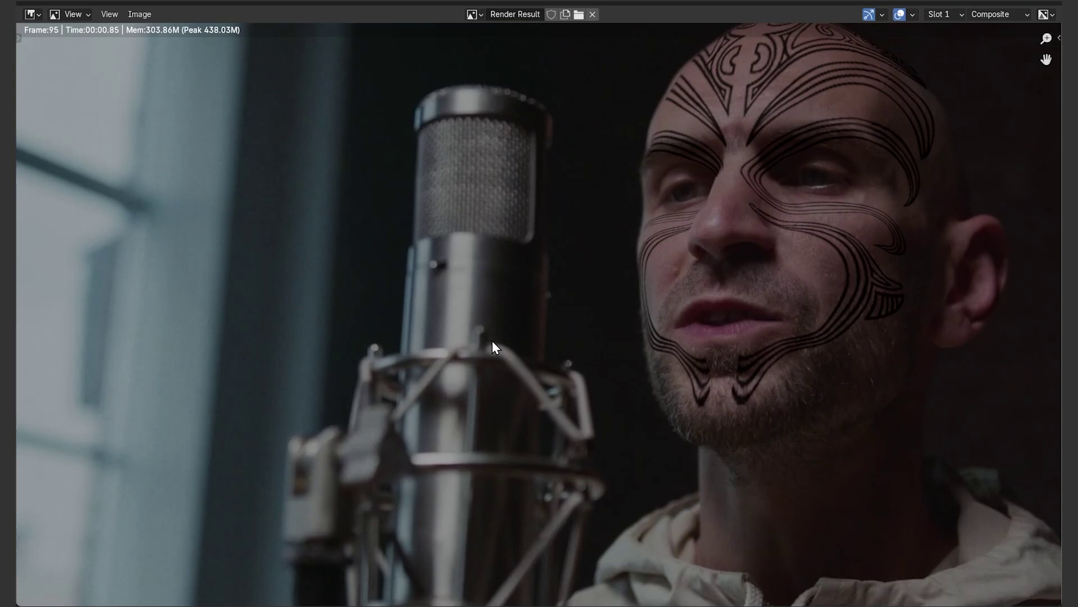
pyautogui.scroll(-1, 571, 326)
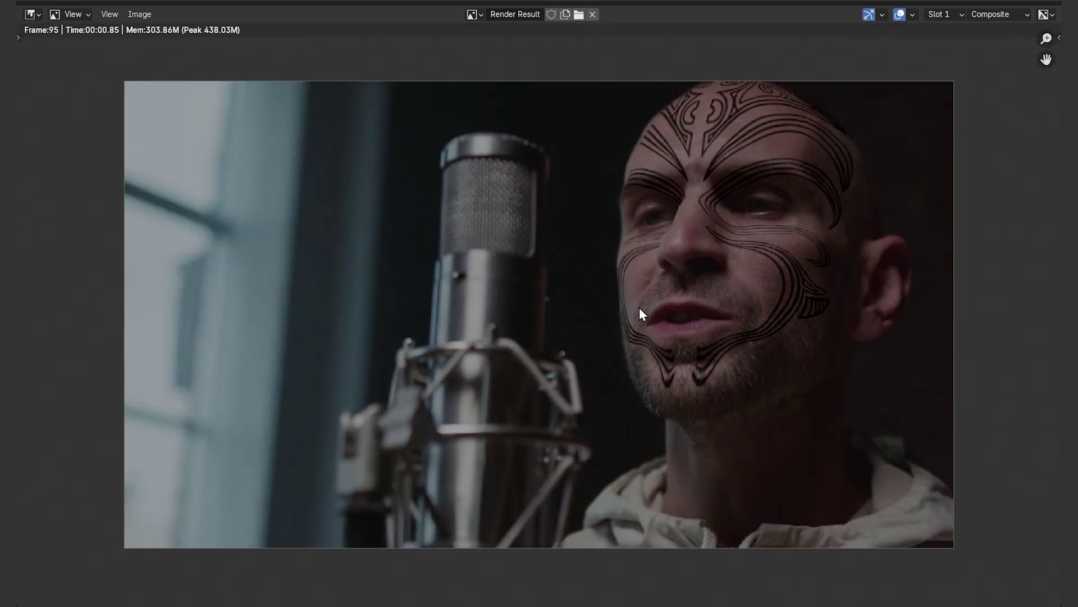
# In the Shading workspace's World node tree, add an Environment Texture node and load the brown photostudio image into it.
pyautogui.press('Escape')
pyautogui.click(76, 330)
pyautogui.click(79, 378)
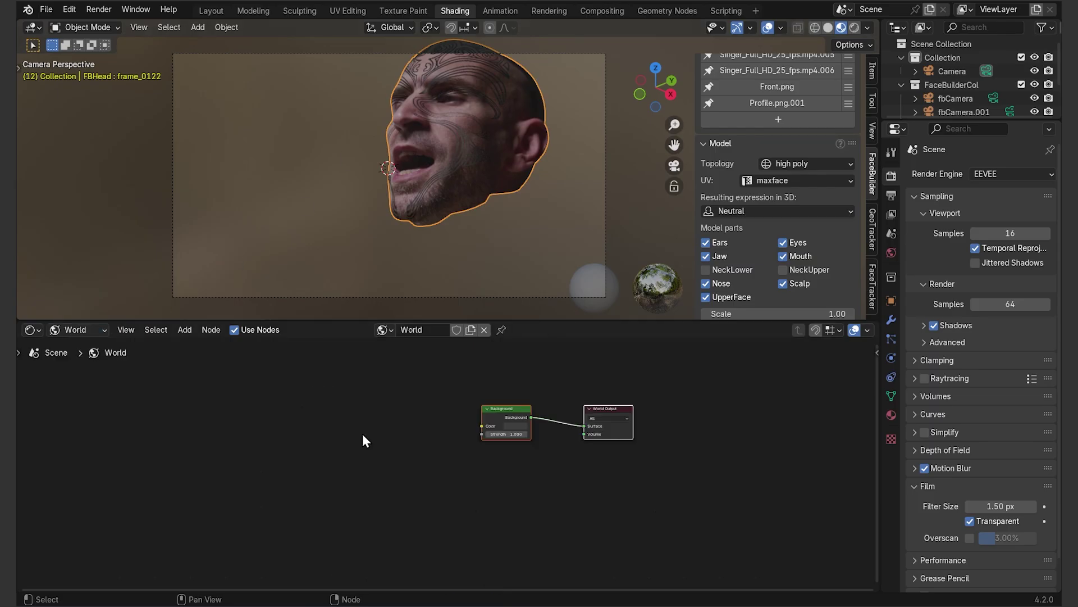
pyautogui.hotkey('shift', 'a')
pyautogui.write('env')
pyautogui.press('Return')
pyautogui.click(336, 418)
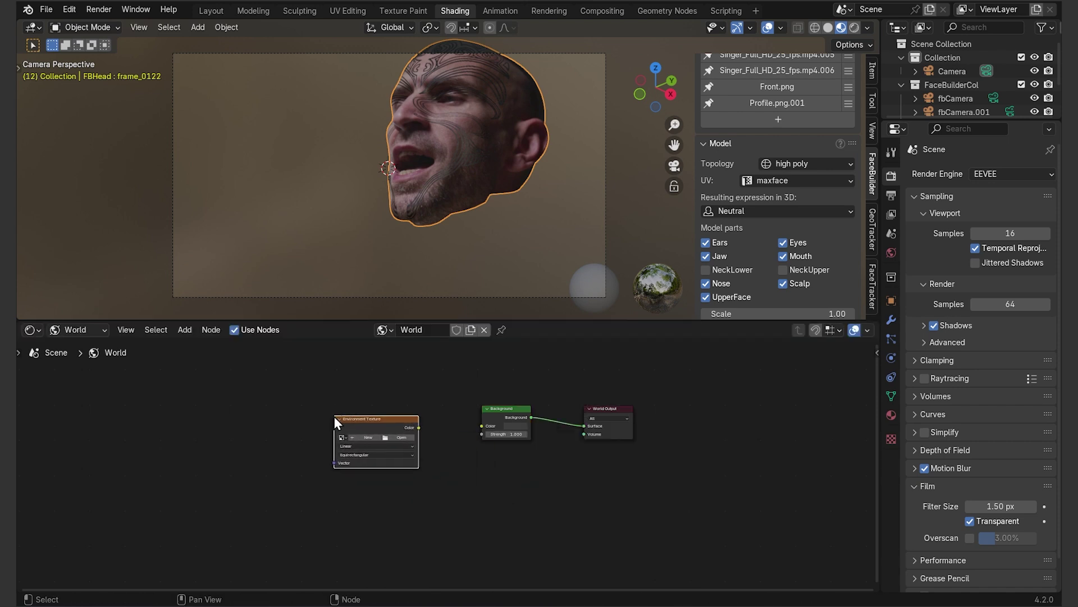
pyautogui.click(387, 437)
pyautogui.click(730, 464)
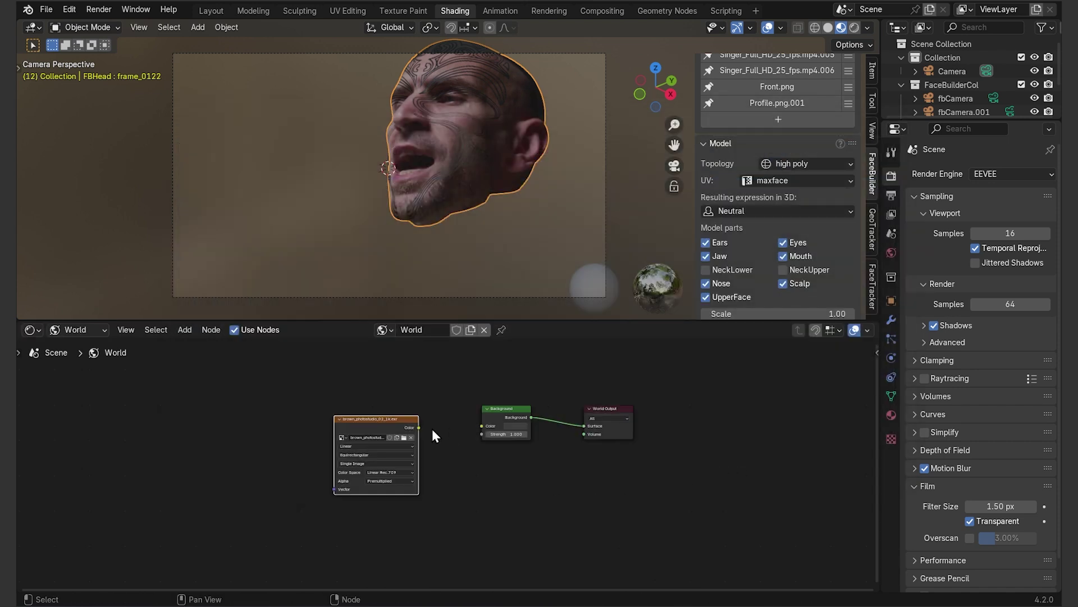
# Connect the environment texture's Color to the Background node and add Texture Coordinate and Mapping nodes in front of the texture.
pyautogui.moveTo(419, 427); pyautogui.dragTo(481, 427)
pyautogui.click(358, 420)
pyautogui.hotkey('ctrl', 't')
pyautogui.scroll(3, 605, 423)
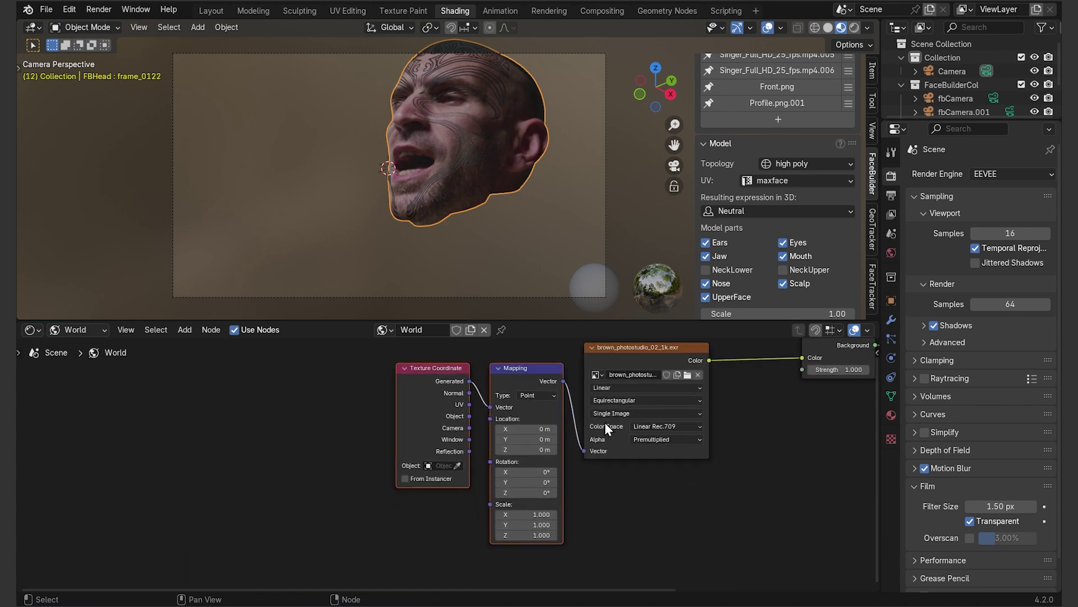
# Enable Scene Lights and Scene World in the viewport shading, and shift the environment's Mapping location along X and Y.
pyautogui.click(867, 28)
pyautogui.click(790, 93)
pyautogui.click(790, 108)
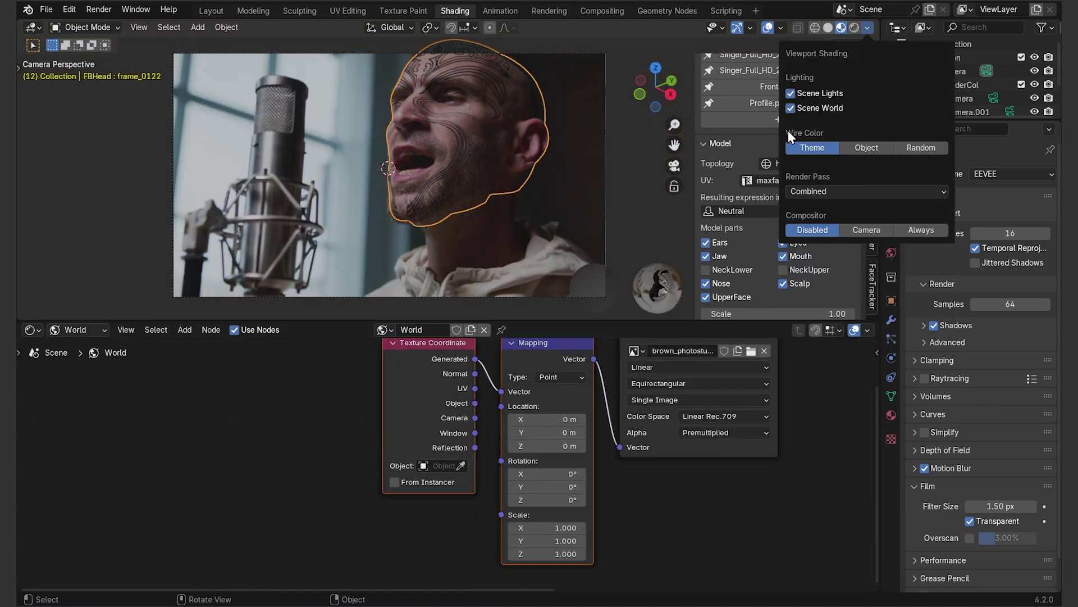
pyautogui.moveTo(554, 419); pyautogui.dragTo(671, 419)
pyautogui.moveTo(553, 433); pyautogui.dragTo(511, 433)
# Return to the head's object material and lighten the Base Color of the tattoo's Principled BSDF from black to grey.
pyautogui.click(79, 330)
pyautogui.click(85, 360)
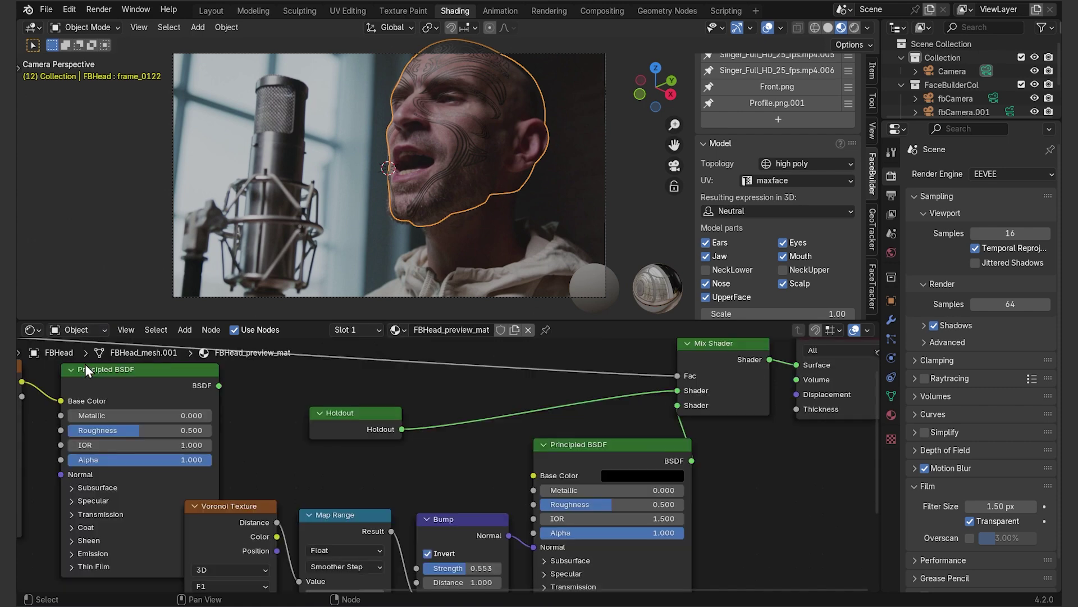
pyautogui.click(635, 475)
pyautogui.moveTo(733, 382); pyautogui.dragTo(735, 339)
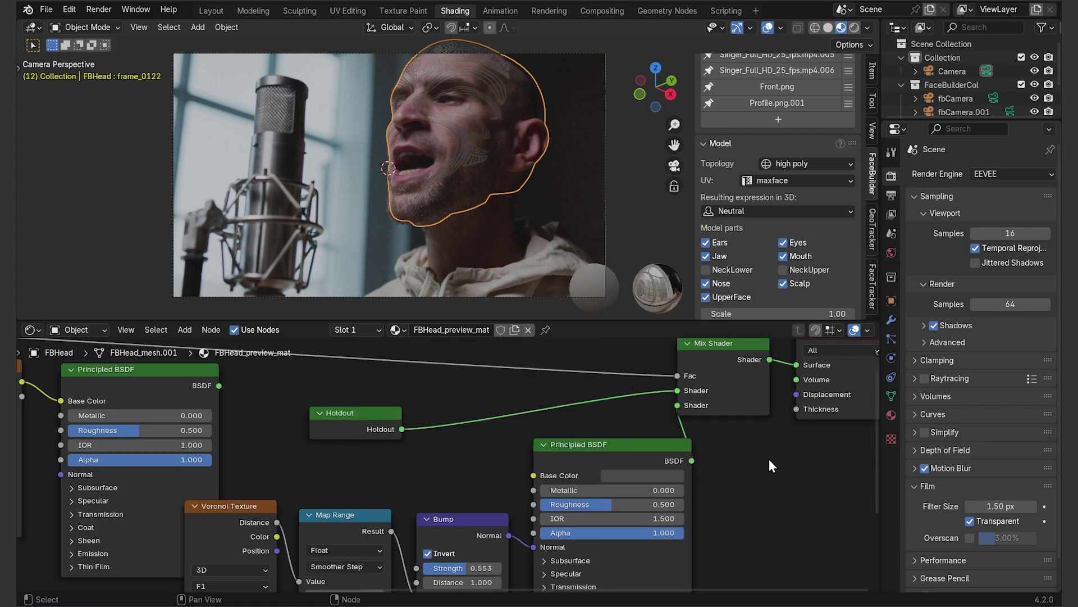
# In the Compositing workspace, insert a Gamma node between Render Layers and Alpha Over and set its gamma to 0.7.
pyautogui.click(597, 11)
pyautogui.scroll(-1, 183, 336)
pyautogui.moveTo(190, 336); pyautogui.dragTo(366, 334, button='middle')
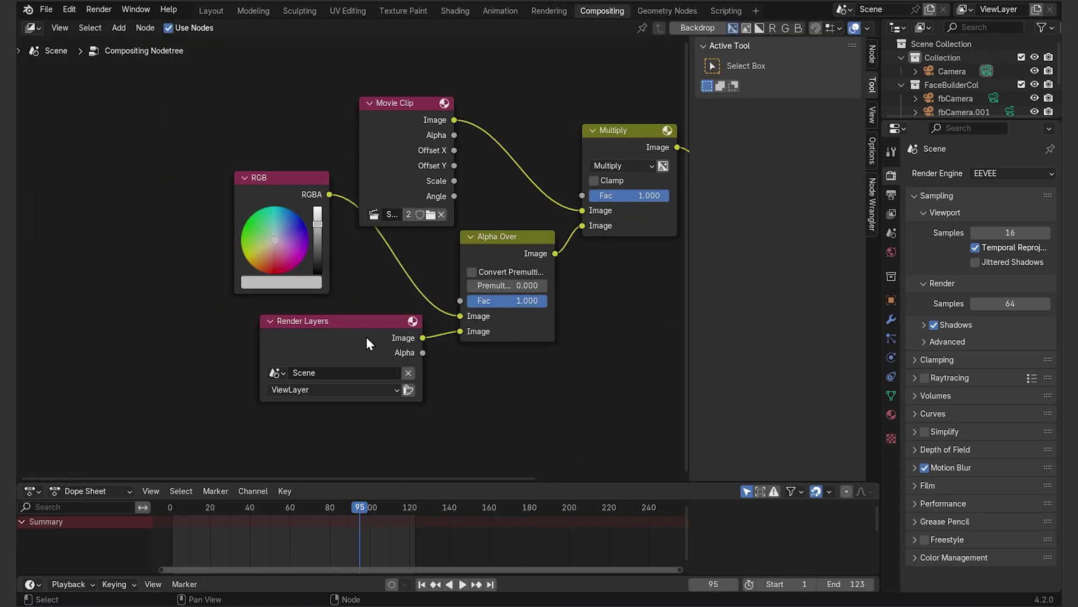
pyautogui.moveTo(365, 334); pyautogui.dragTo(211, 339)
pyautogui.hotkey('shift', 'a')
pyautogui.click(416, 376)
pyautogui.write('gamma')
pyautogui.click(504, 404)
pyautogui.click(325, 341)
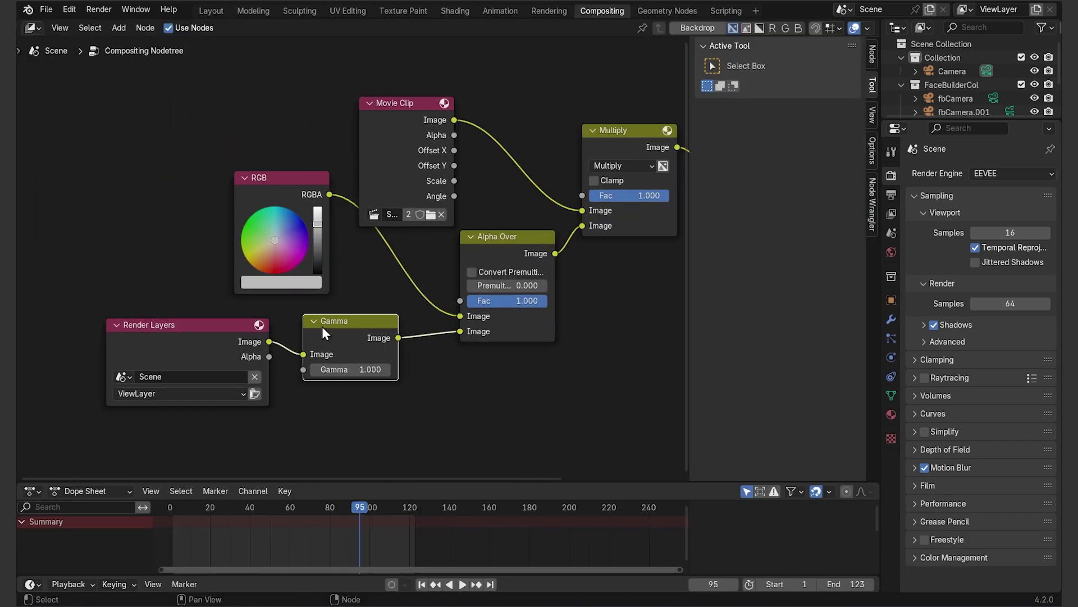
pyautogui.click(311, 370)
pyautogui.write('0.7')
pyautogui.press('Return')
# Insert a Gaussian Blur node between Gamma and Alpha Over, with its X and Y sizes set to 5.
pyautogui.hotkey('shift', 'a')
pyautogui.write('blur')
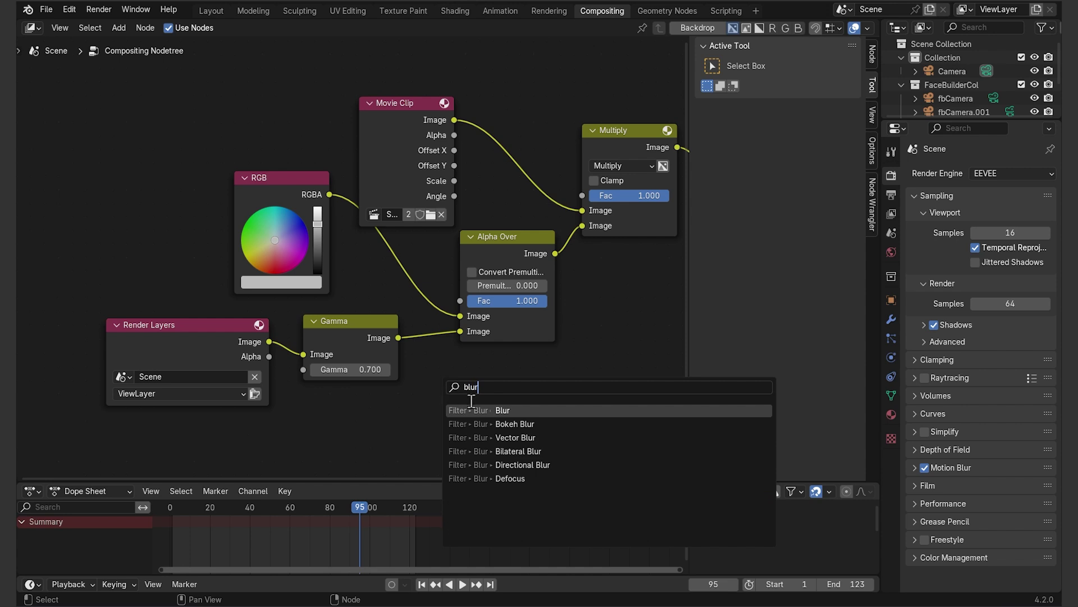
pyautogui.press('Return')
pyautogui.click(485, 374)
pyautogui.moveTo(524, 438); pyautogui.dragTo(510, 377, button='middle')
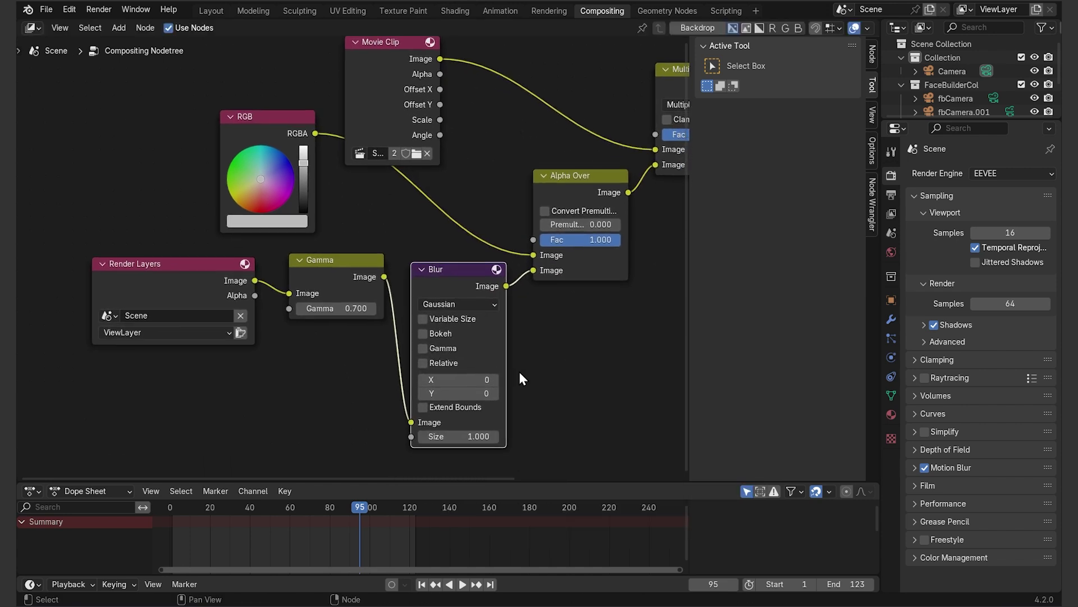
pyautogui.click(481, 379)
pyautogui.write('5')
pyautogui.press('Tab')
pyautogui.write('5')
pyautogui.press('Return')
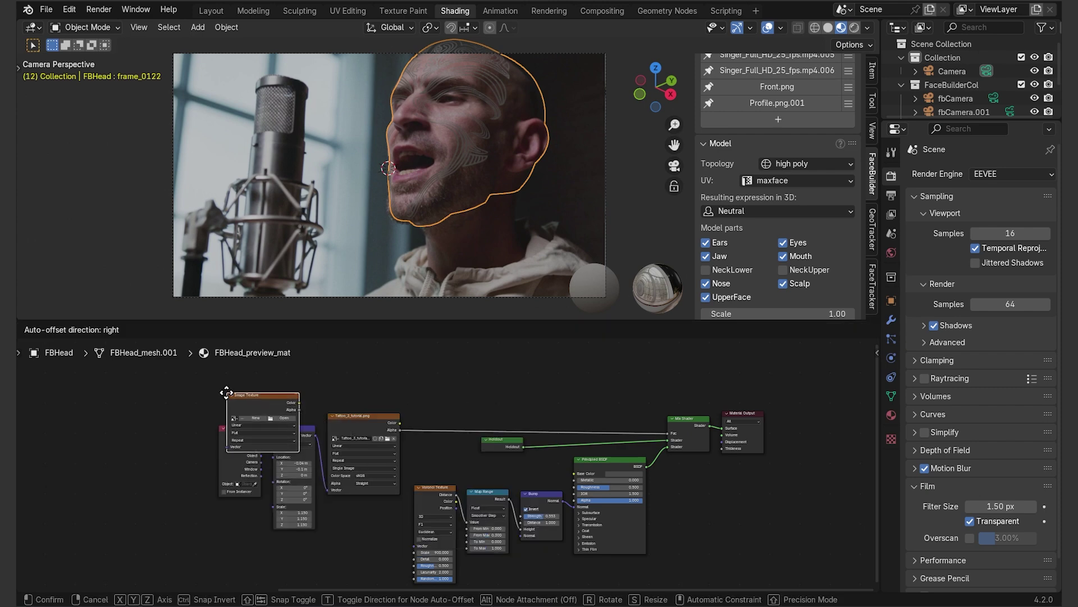
# Load Joker_Mask_2.png into the new Image Texture node and connect its Color to Principled BSDF's Base Color and Alpha to Mix Shader's Fac.
pyautogui.click(208, 373)
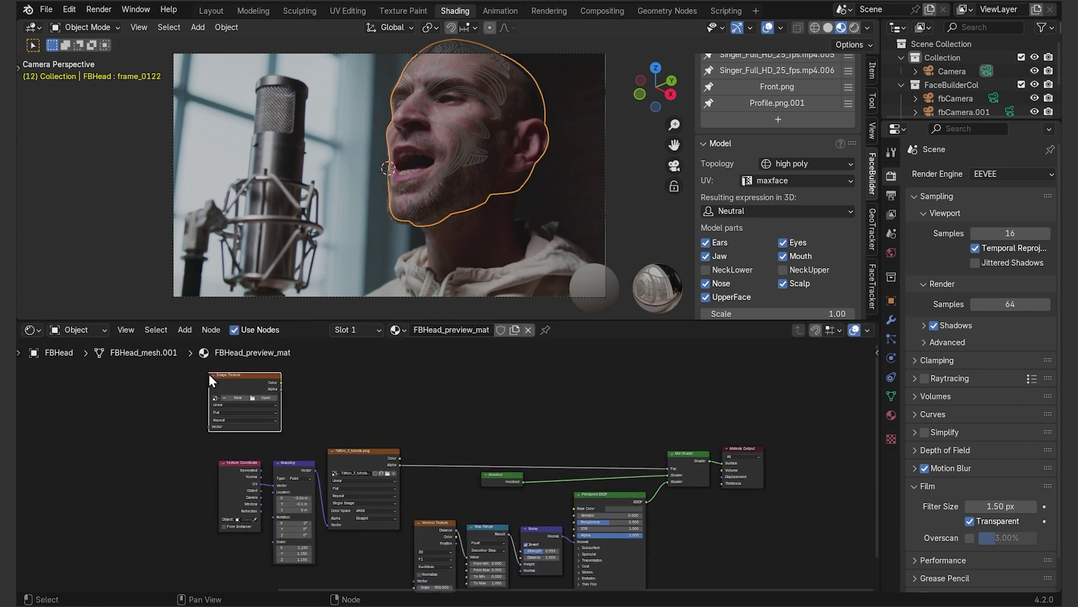
pyautogui.click(265, 397)
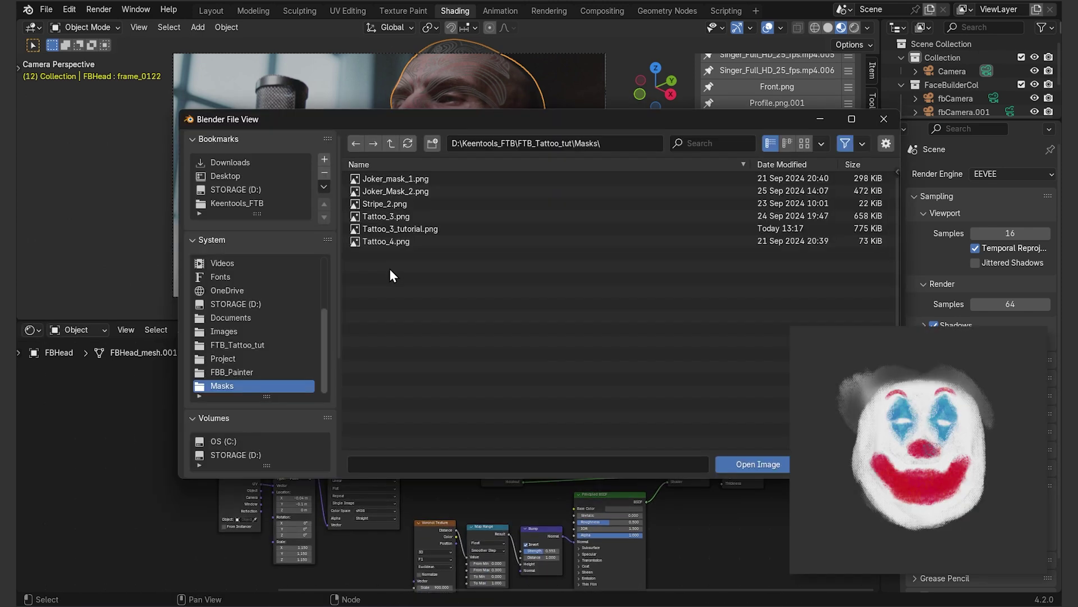
pyautogui.doubleClick(414, 191)
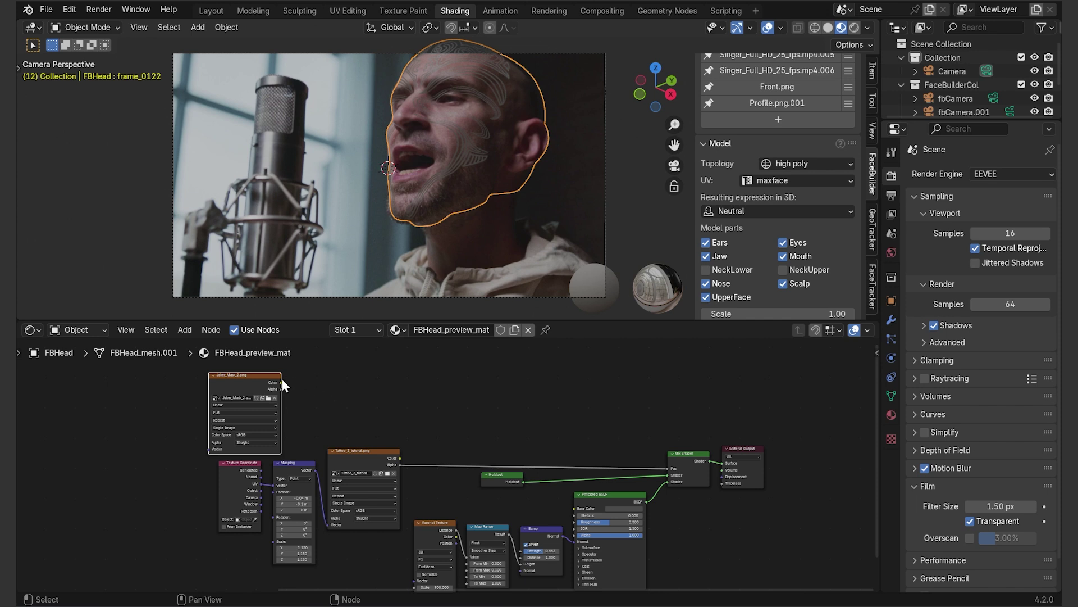
pyautogui.moveTo(281, 382); pyautogui.dragTo(569, 509)
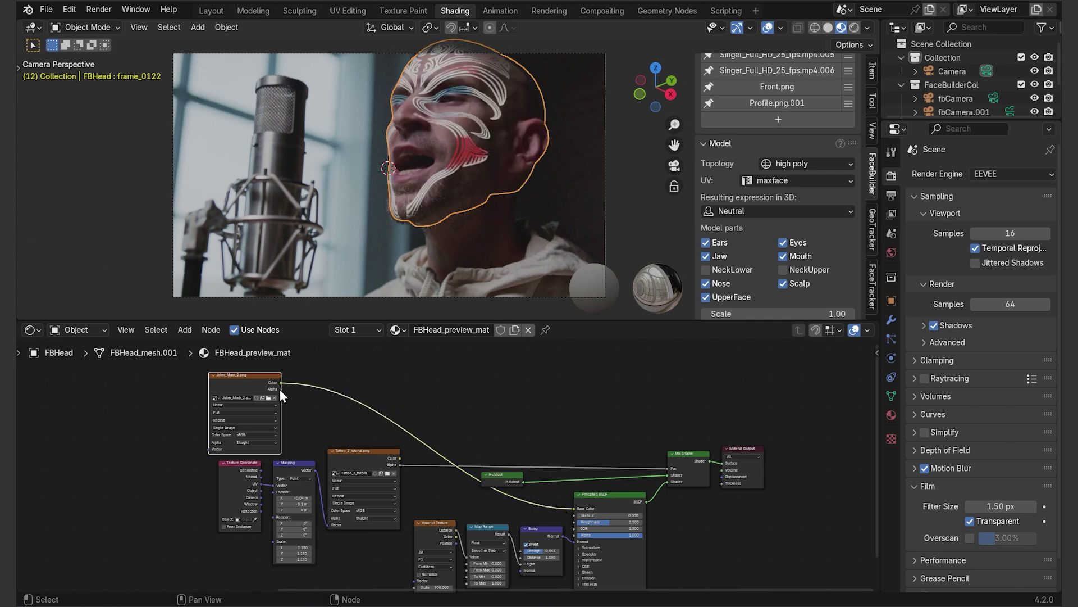
pyautogui.moveTo(280, 389); pyautogui.dragTo(667, 468)
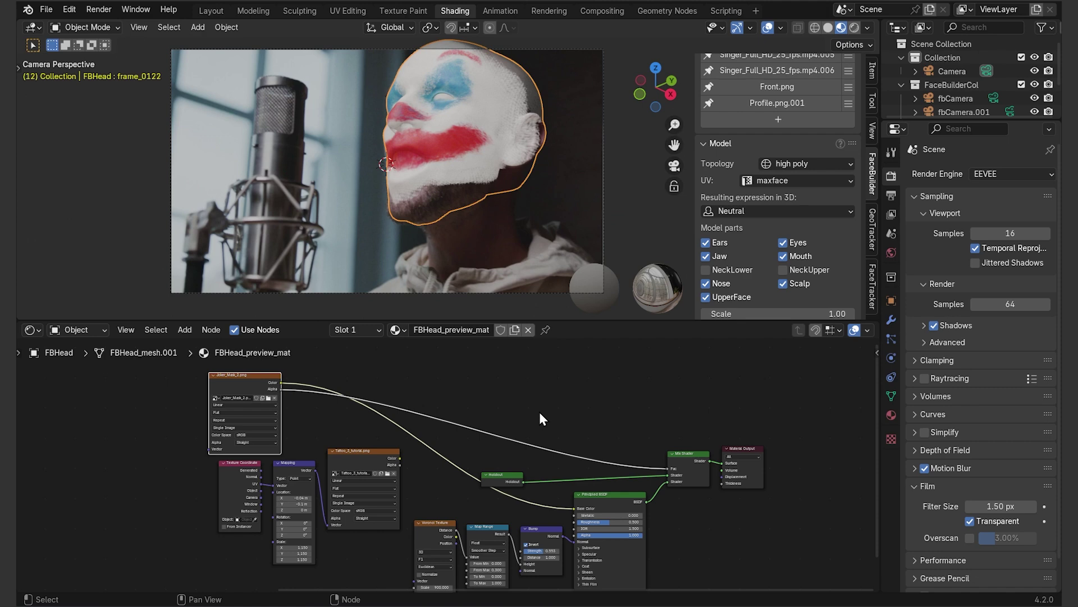
pyautogui.scroll(-2, 789, 214)
pyautogui.click(872, 289)
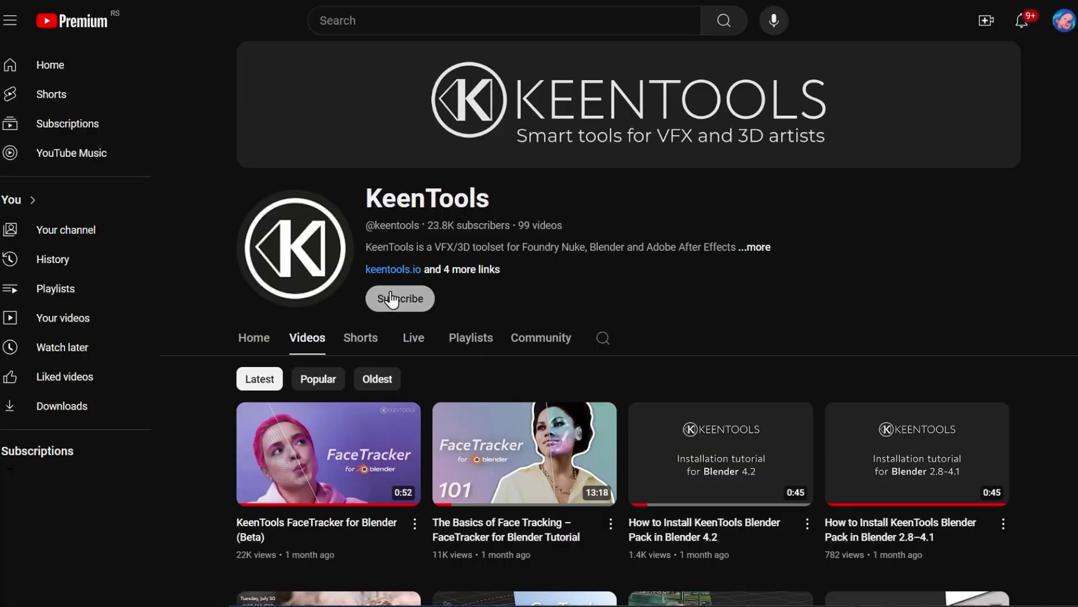
# Subscribe to the KeenTools channel on YouTube and open its notification options.
pyautogui.click(460, 300)
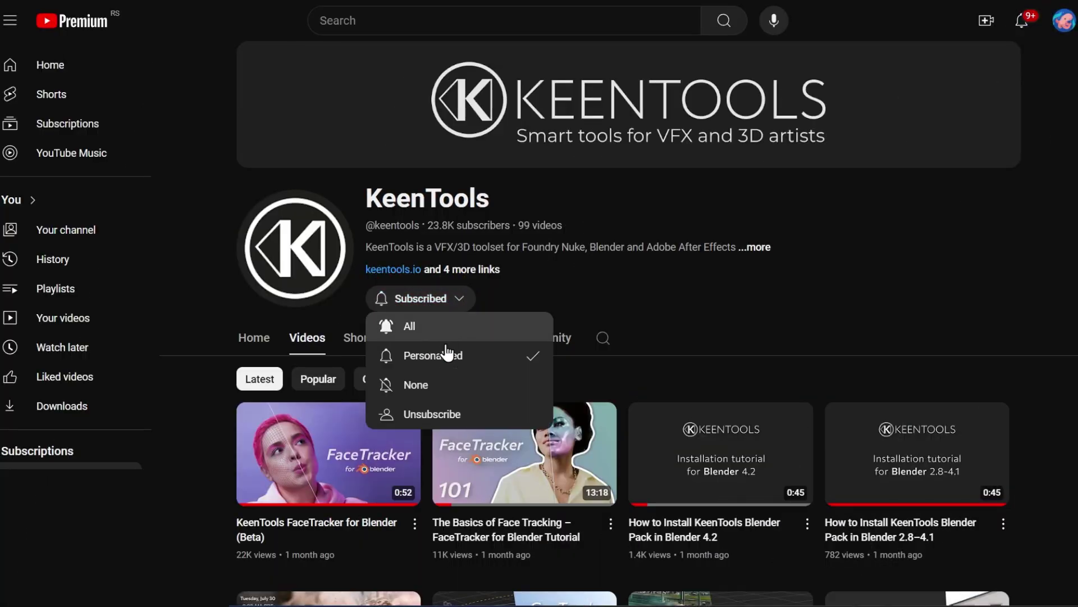